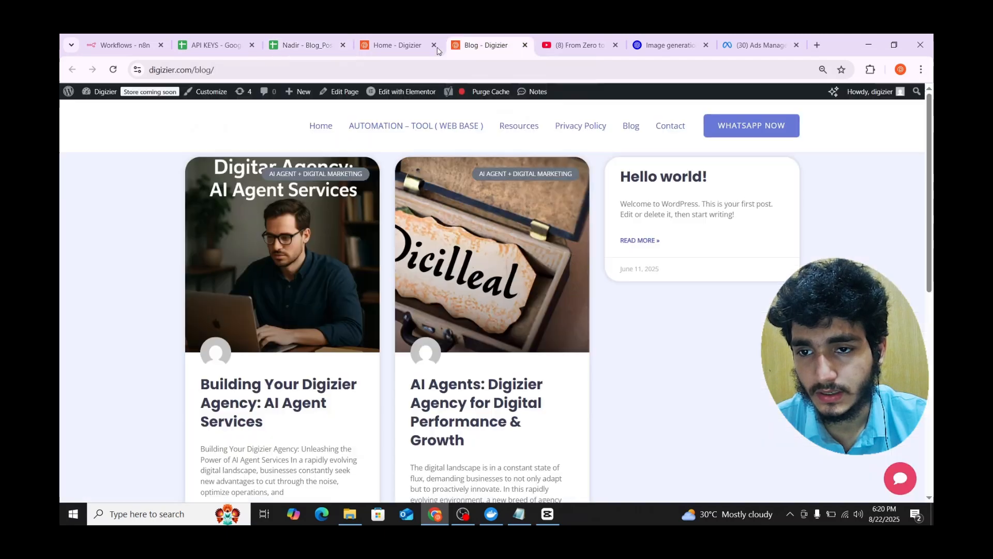
- Reload the Digizier blog and scroll through the new 'Maximize Facebook Ads ROI' post with its featured image
click(114, 70)
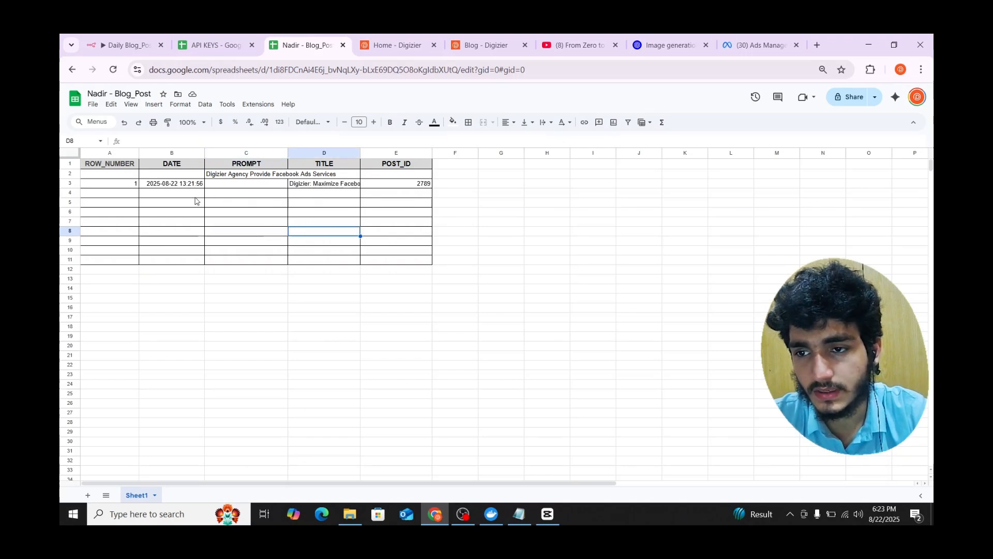
click(486, 45)
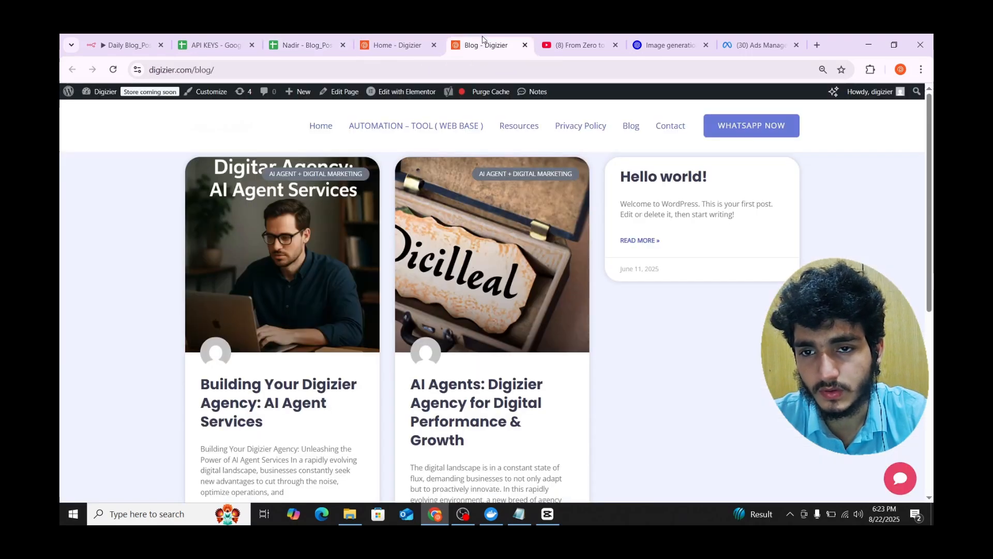
click(113, 69)
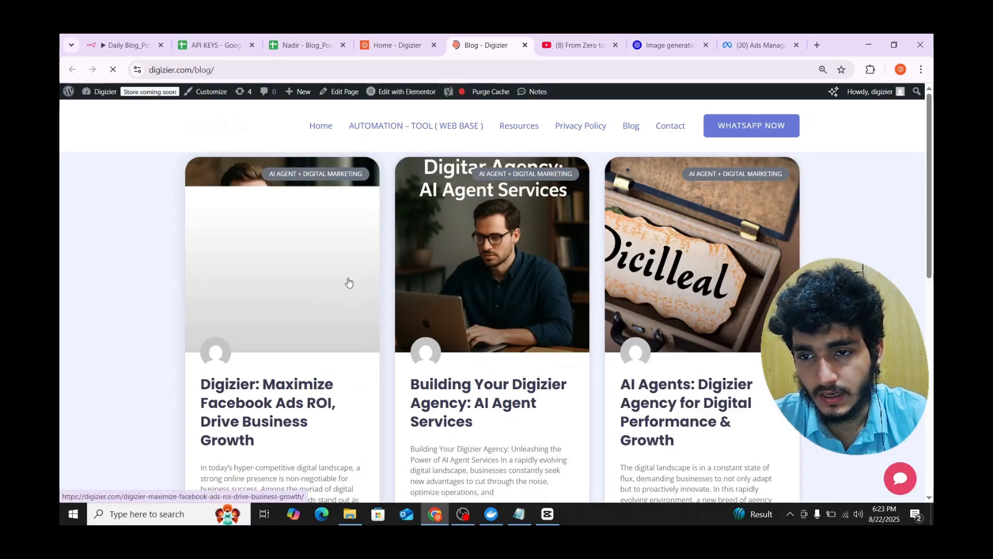
scroll(277, 385, down, 1)
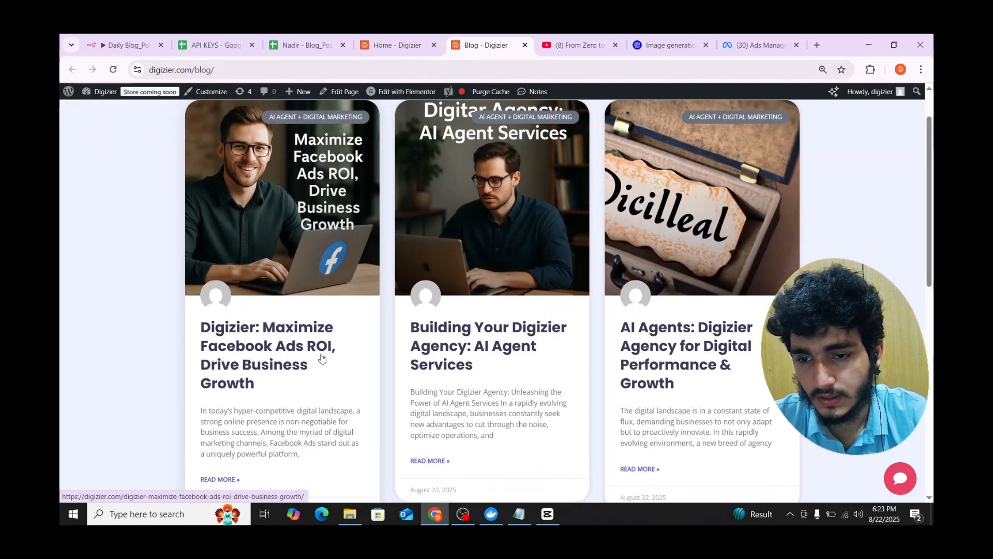
scroll(309, 365, up, 1)
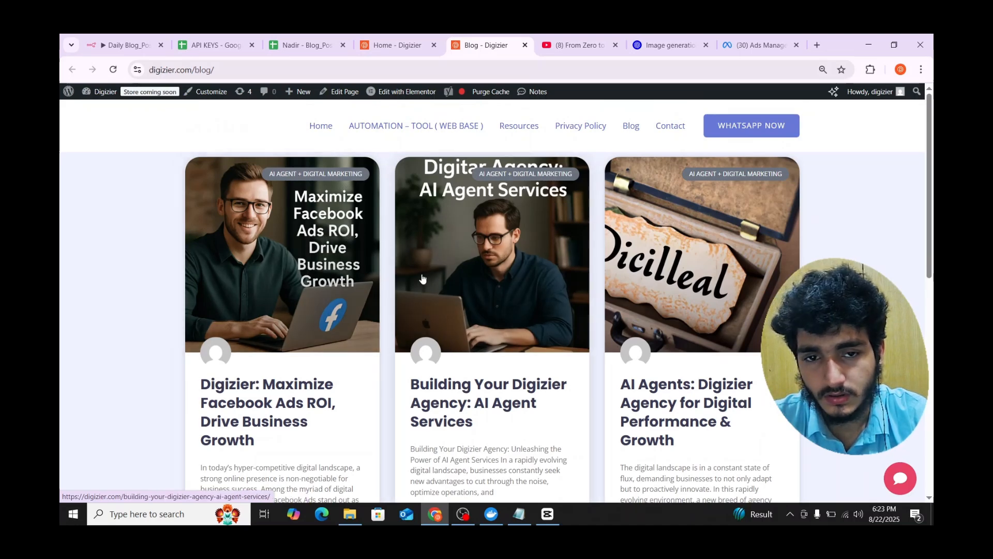
scroll(310, 274, down, 2)
scroll(305, 273, up, 2)
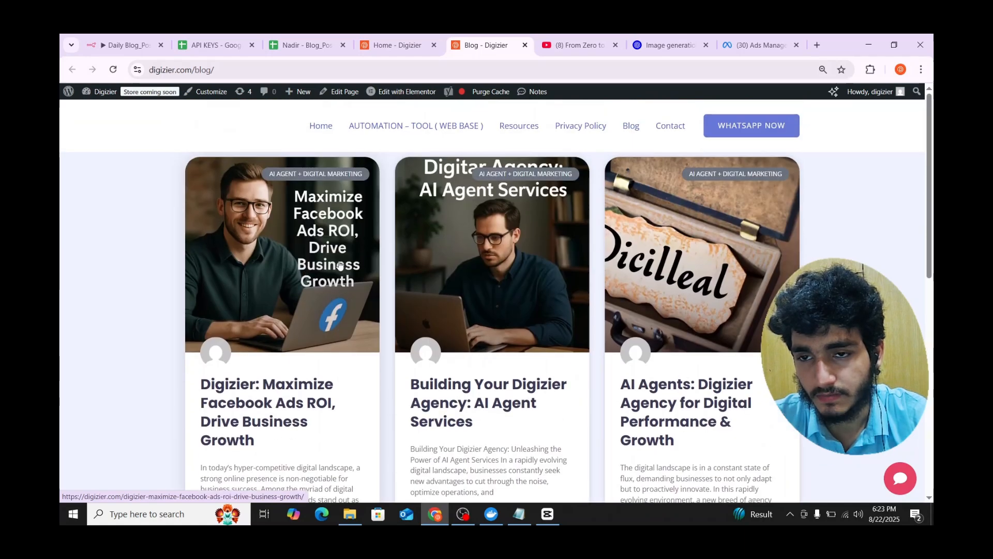
- Review the Blog_Post sheet's prompt in C2 and the logged post title in D3
click(305, 45)
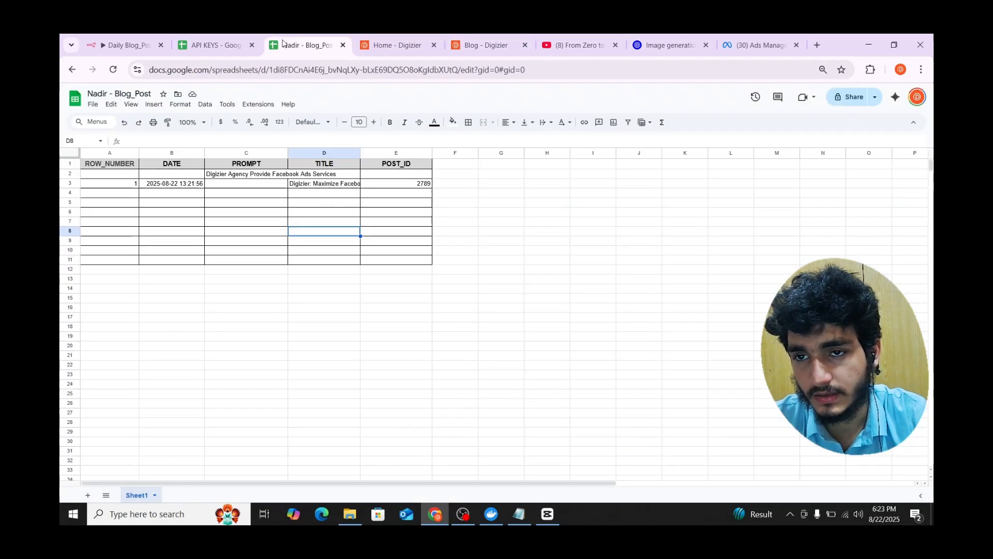
click(258, 177)
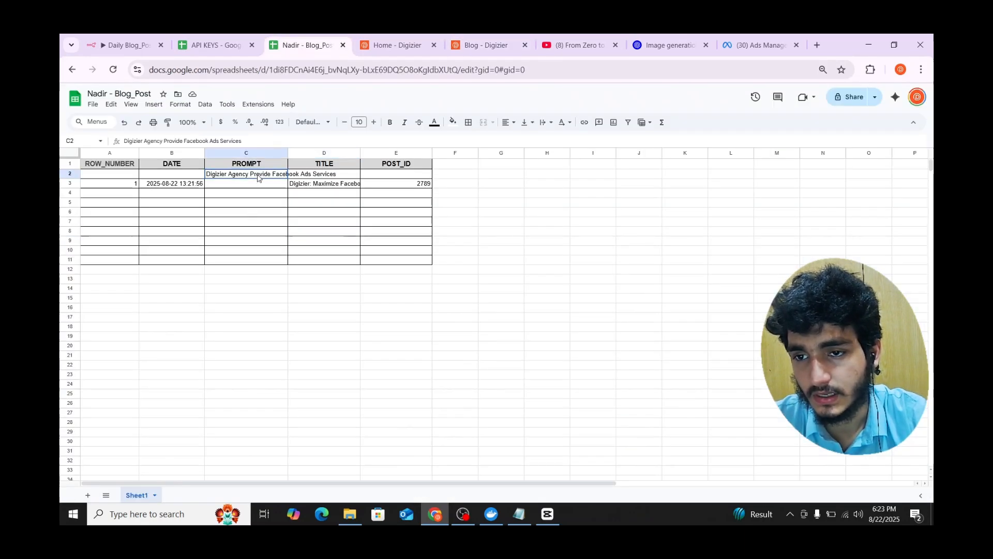
click(308, 186)
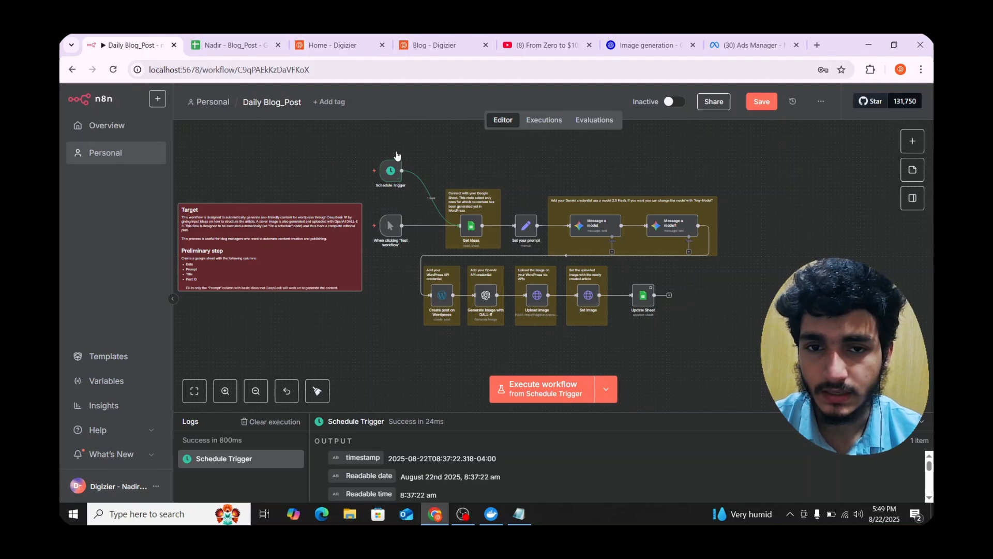
- Inspect the Schedule Trigger node's settings, briefly checking the Digizier blog in between
mouse_move(376, 153)
drag(394, 174, 384, 170)
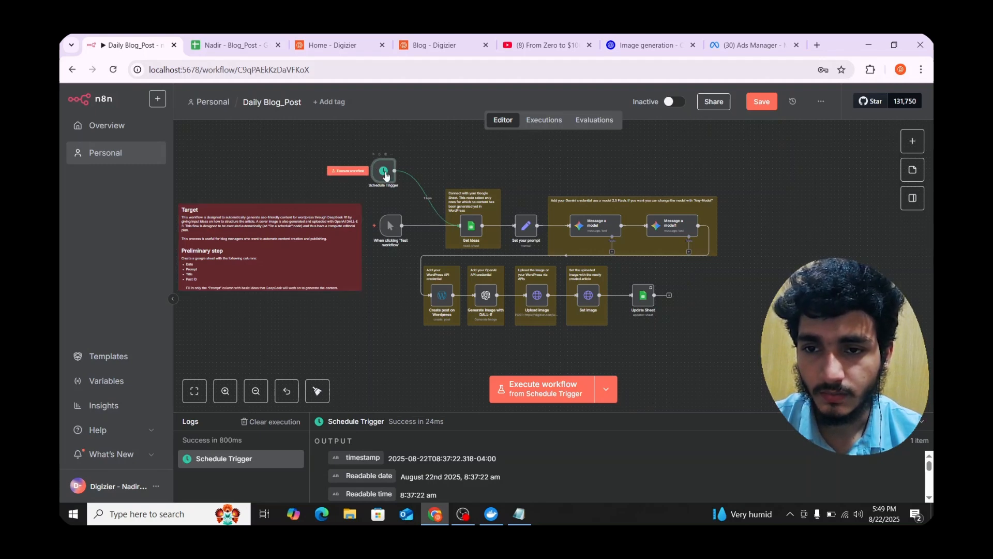
double_click(386, 176)
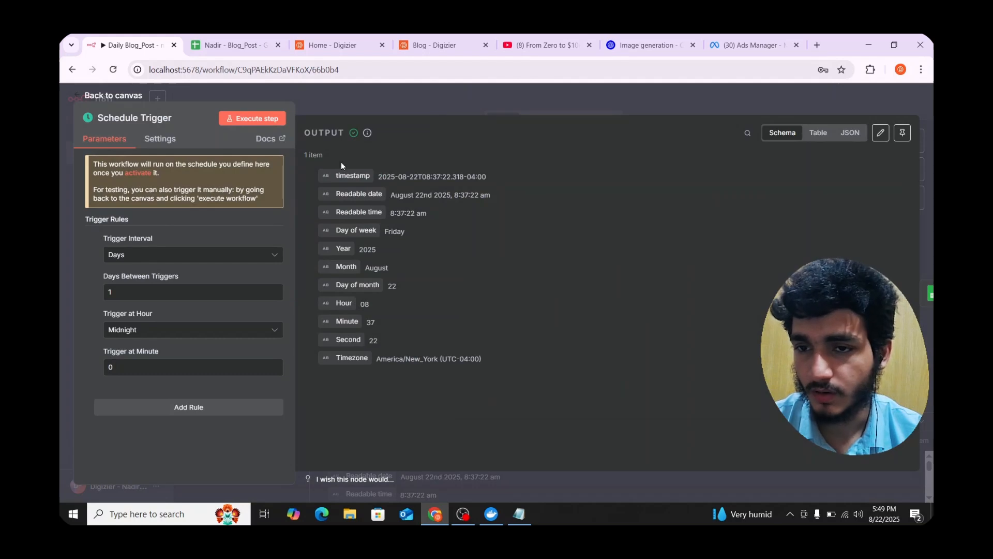
click(414, 51)
scroll(398, 123, down, 3)
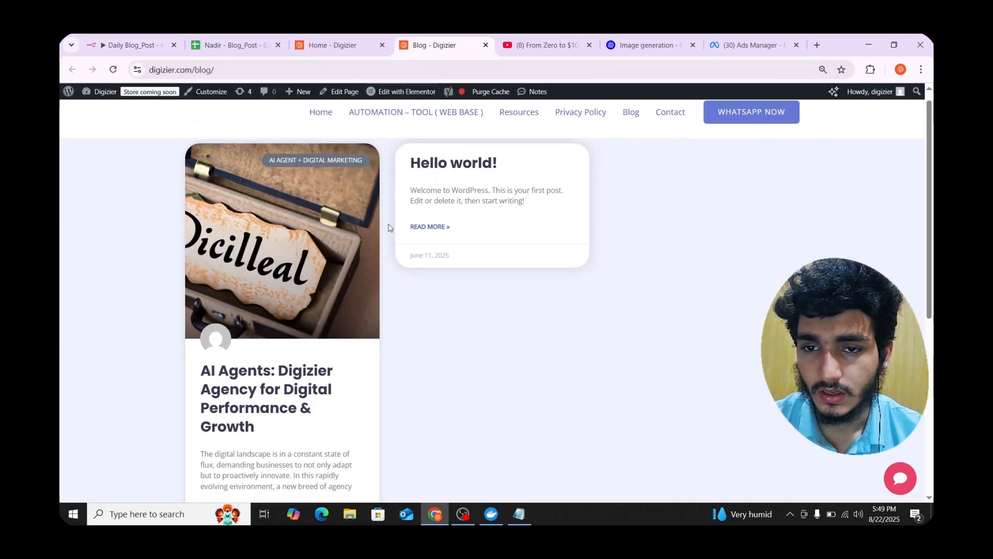
scroll(411, 137, up, 3)
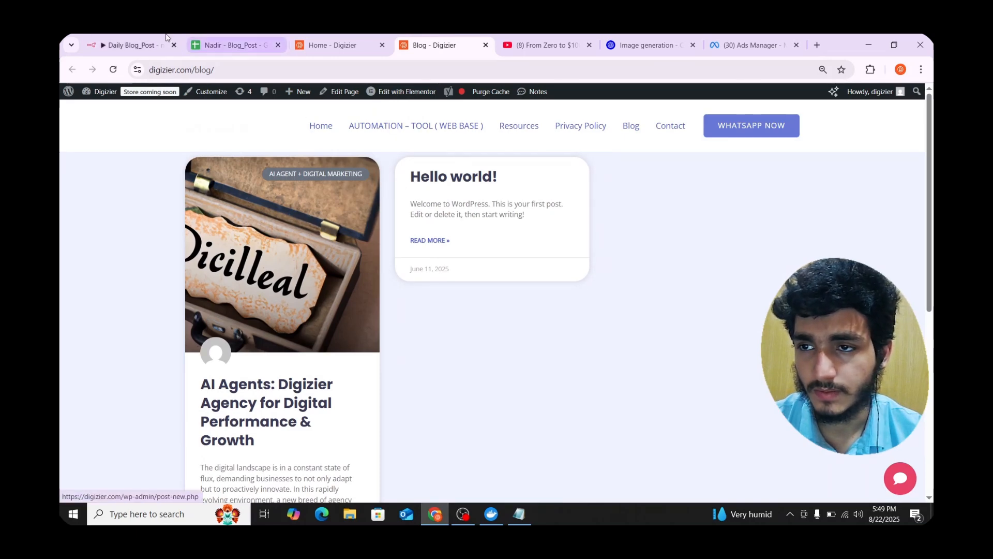
click(115, 37)
click(474, 99)
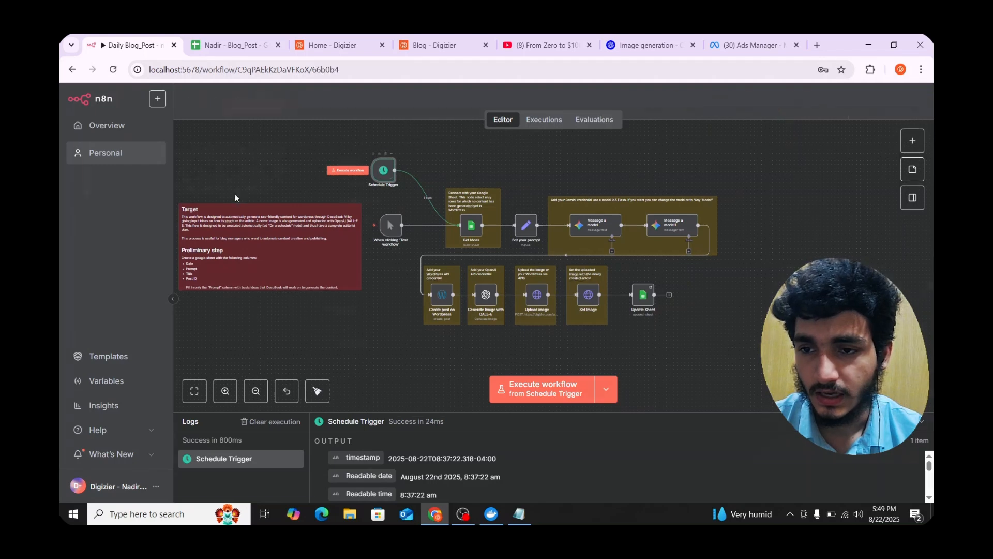
double_click(380, 170)
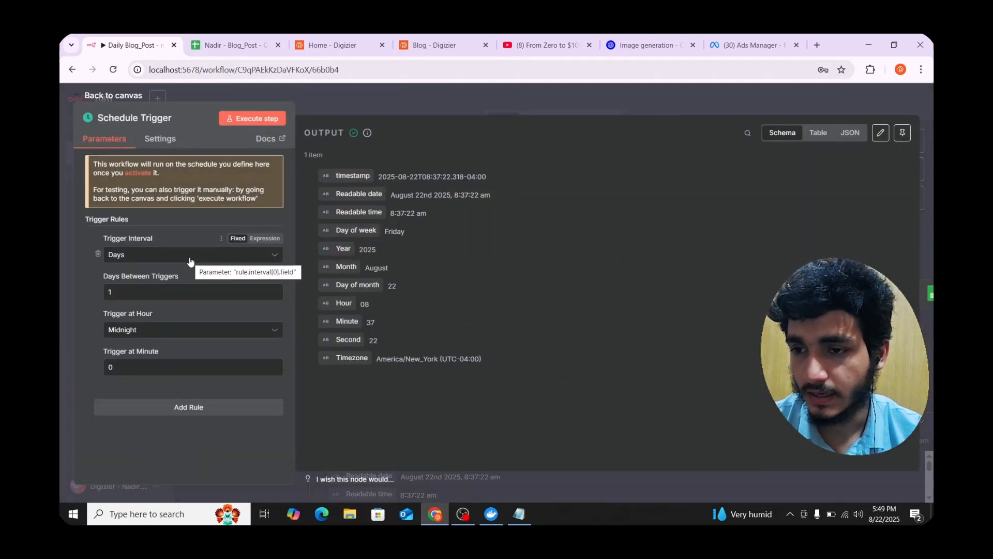
click(396, 105)
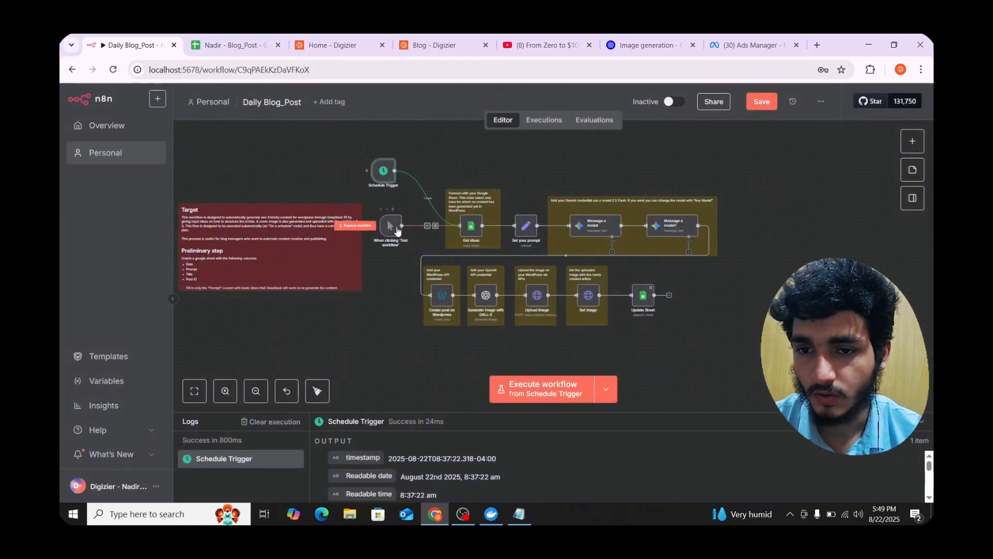
- Shift the manual test trigger node left and run the workflow from it
drag(397, 230, 386, 231)
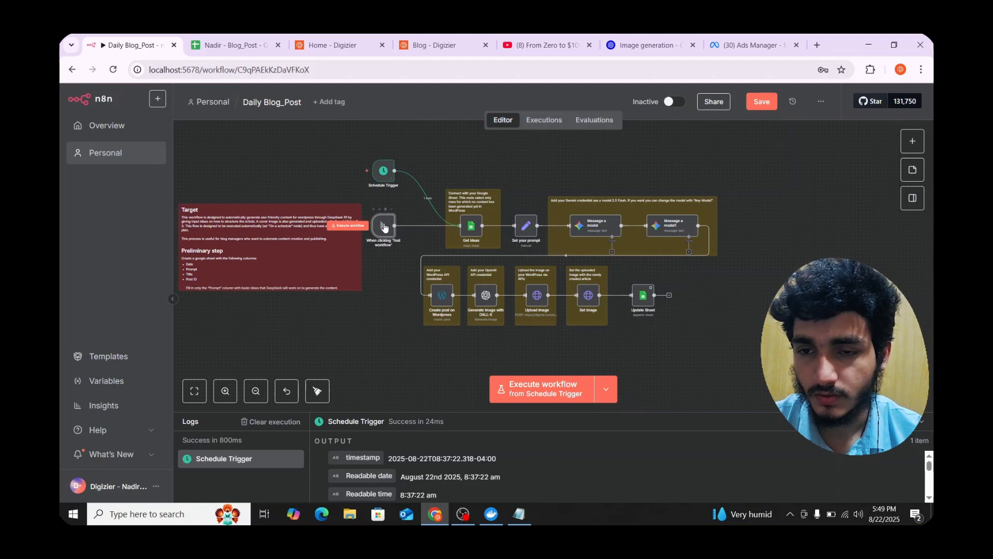
drag(384, 226, 379, 225)
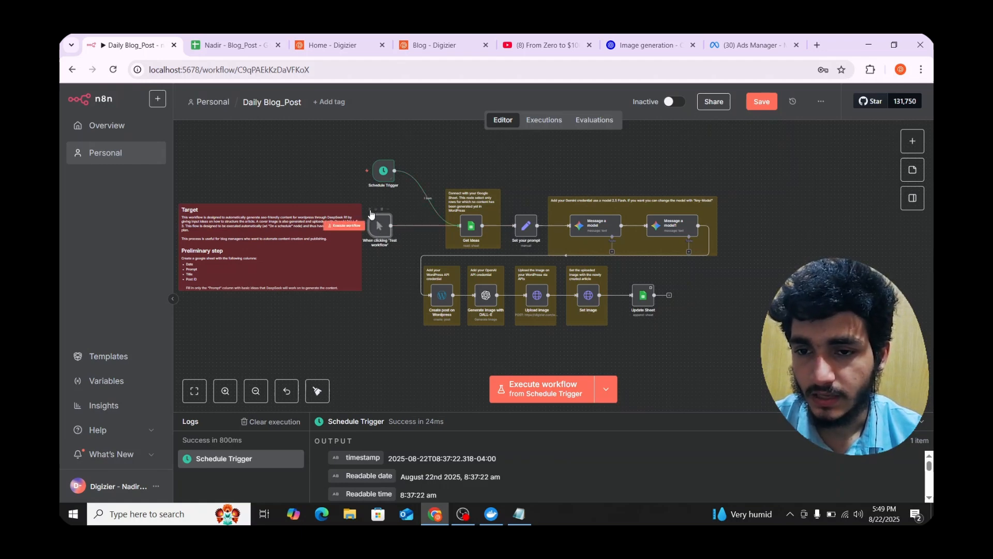
click(370, 212)
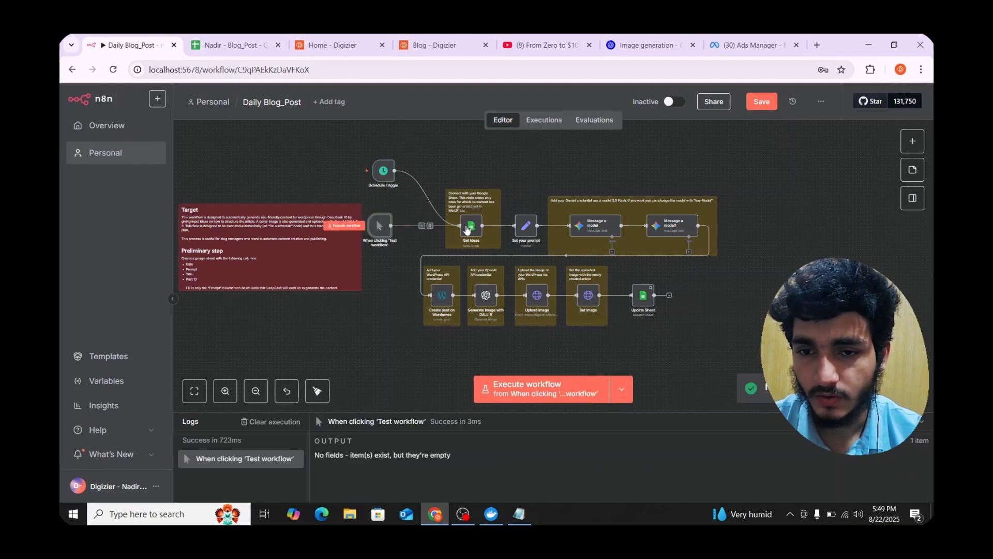
- Paste 'Make a Digizier Agency + Ai Agent Services Provide.' into Blog_Post cell C2, then return to n8n
click(231, 46)
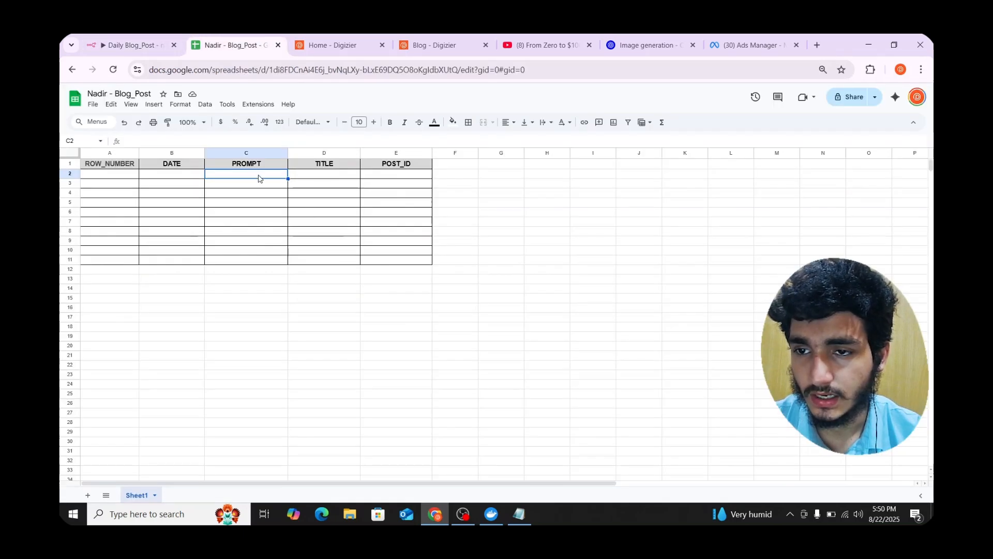
text(Make a Digizier Agency + Ai Agent Services Provide.)
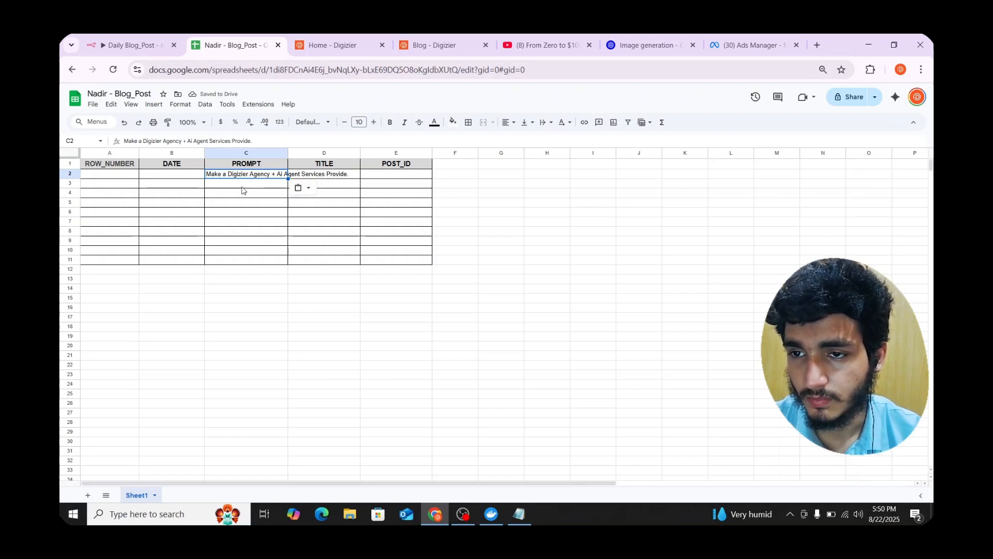
click(242, 186)
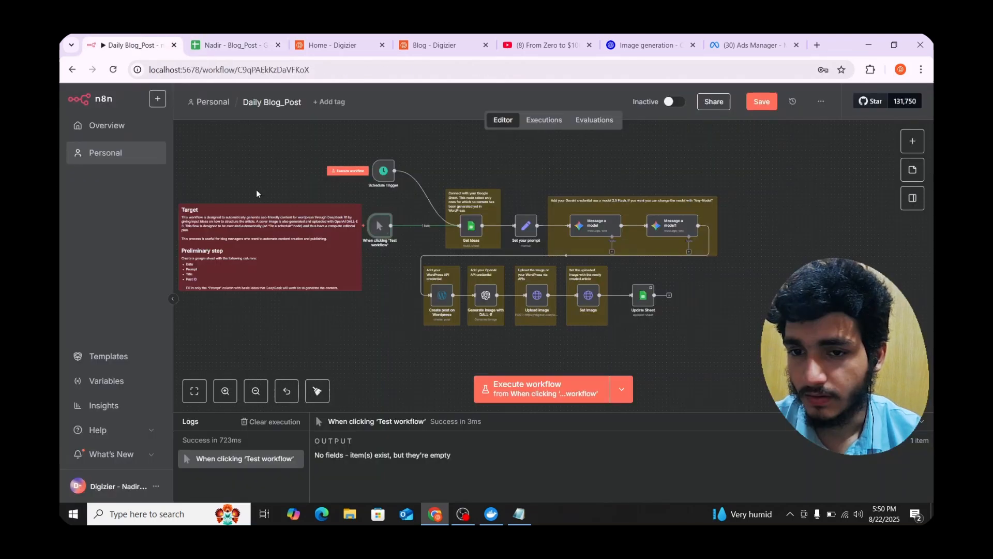
click(134, 45)
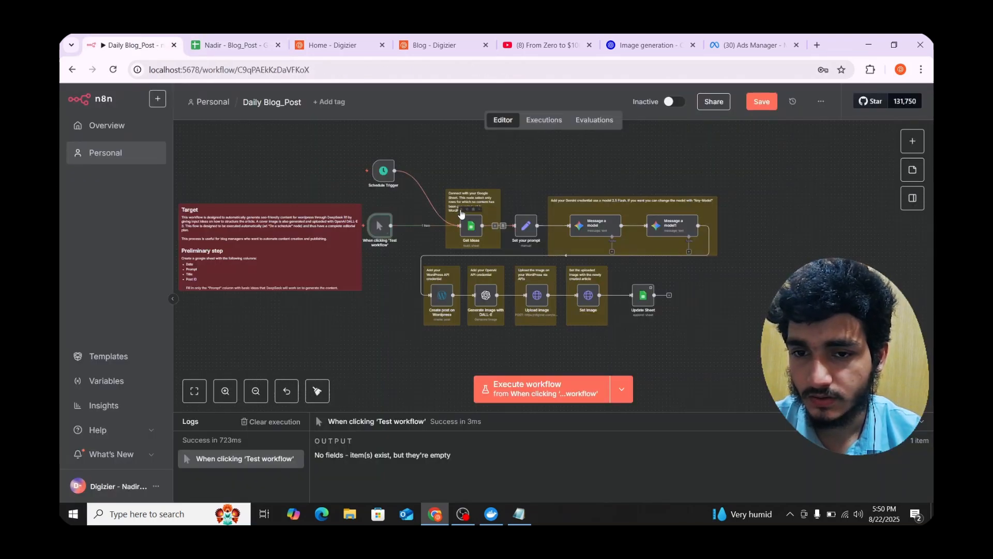
- Run the workflow and inspect Get Ideas' PROMPT output and its Google Sheets credential
click(462, 209)
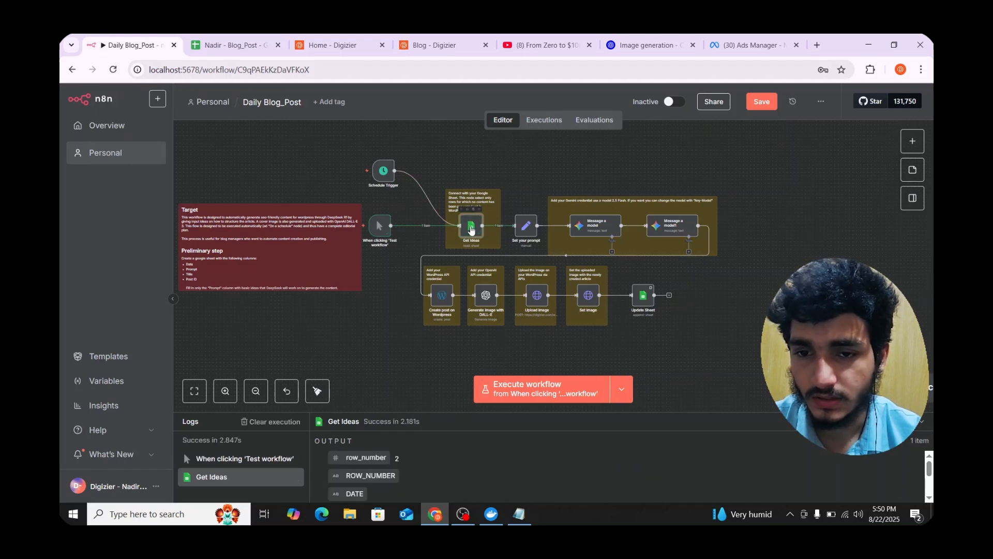
double_click(472, 226)
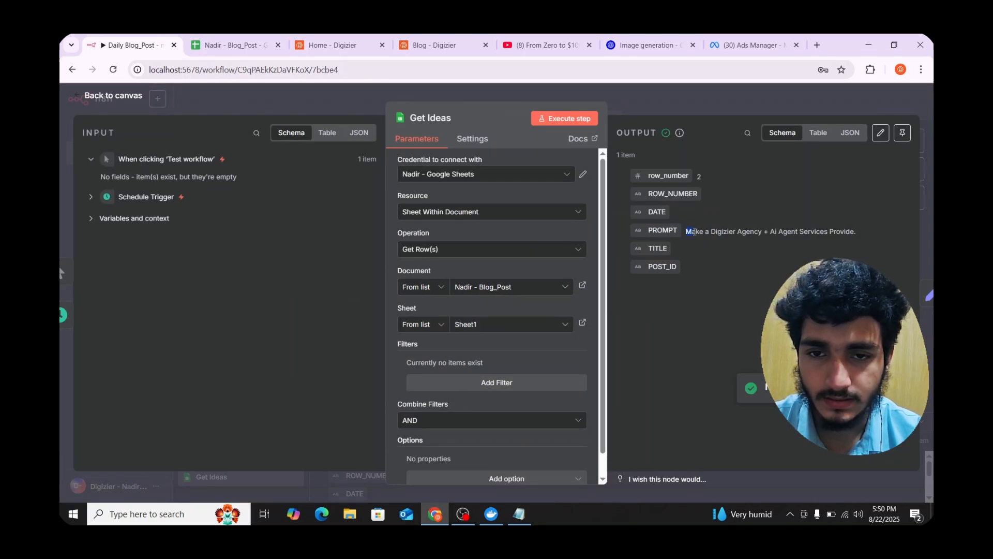
drag(693, 231, 861, 227)
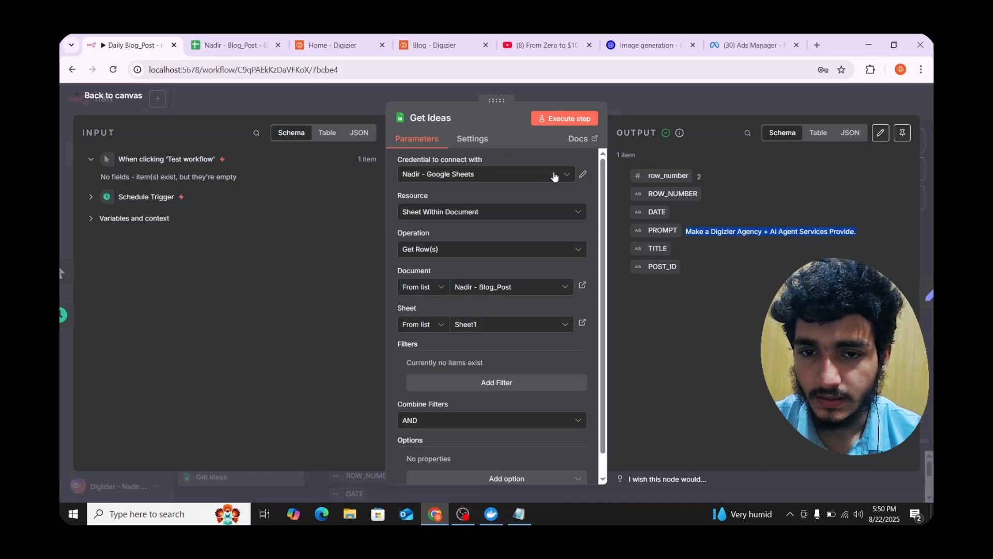
click(583, 176)
scroll(387, 220, down, 5)
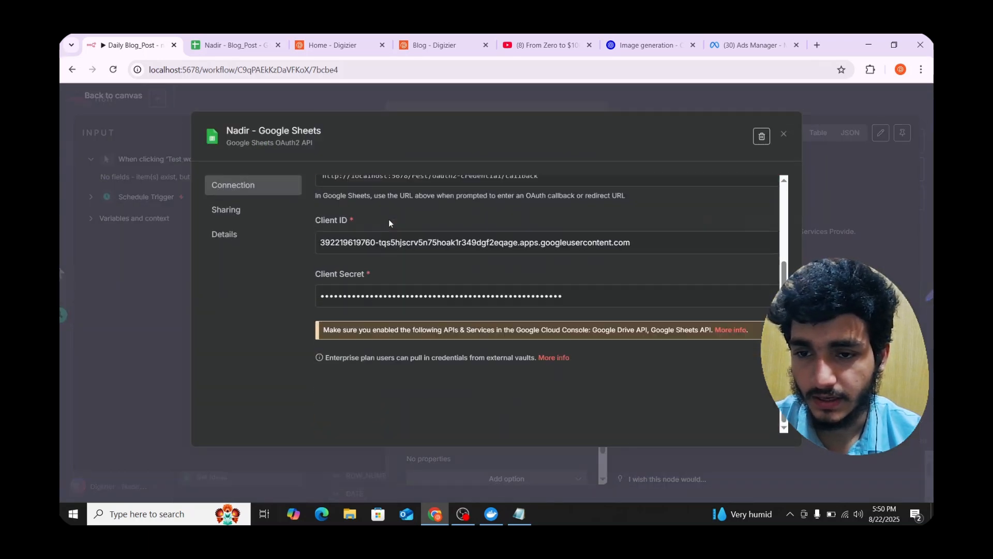
scroll(400, 222, up, 2)
scroll(405, 259, up, 2)
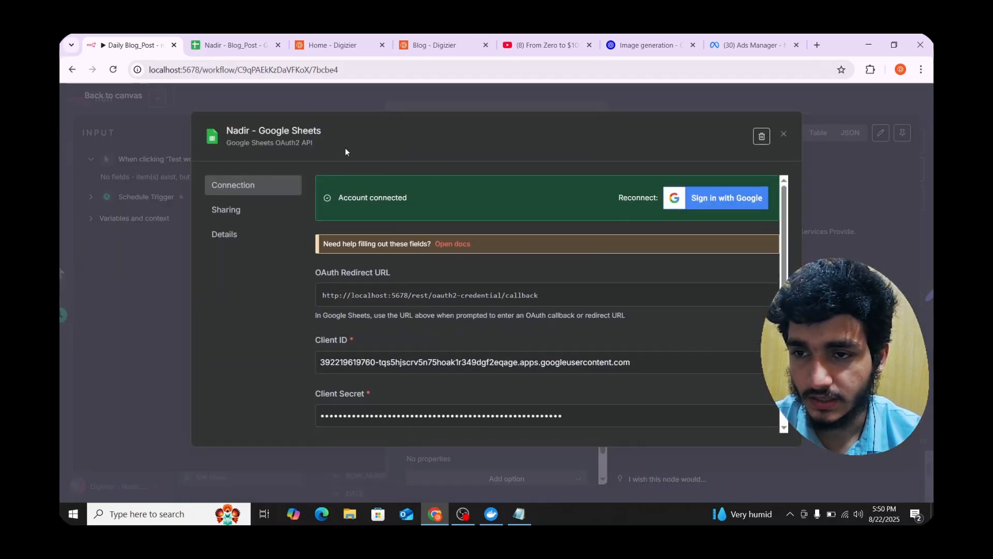
click(784, 136)
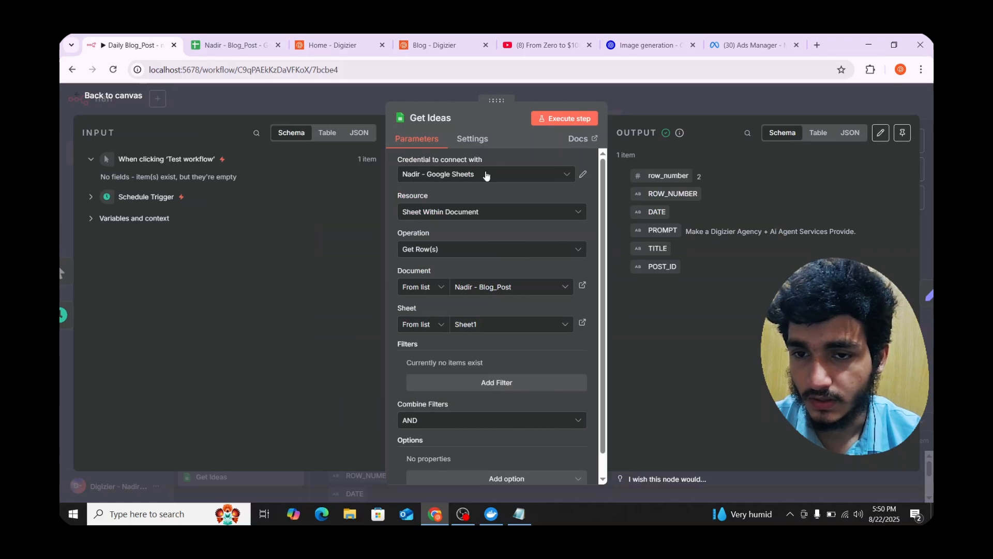
- Confirm the Get Ideas document and keep Get Row(s) as the operation
click(458, 293)
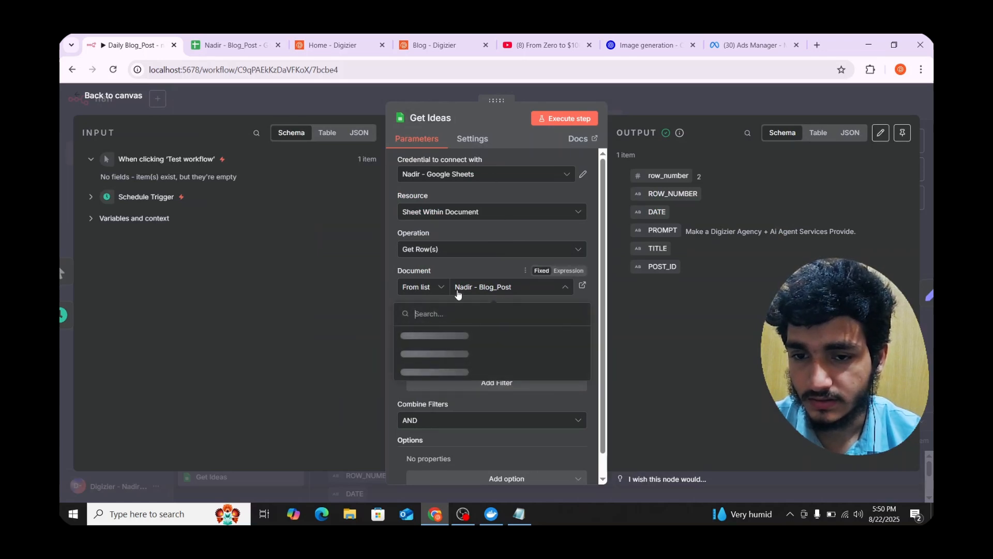
click(487, 254)
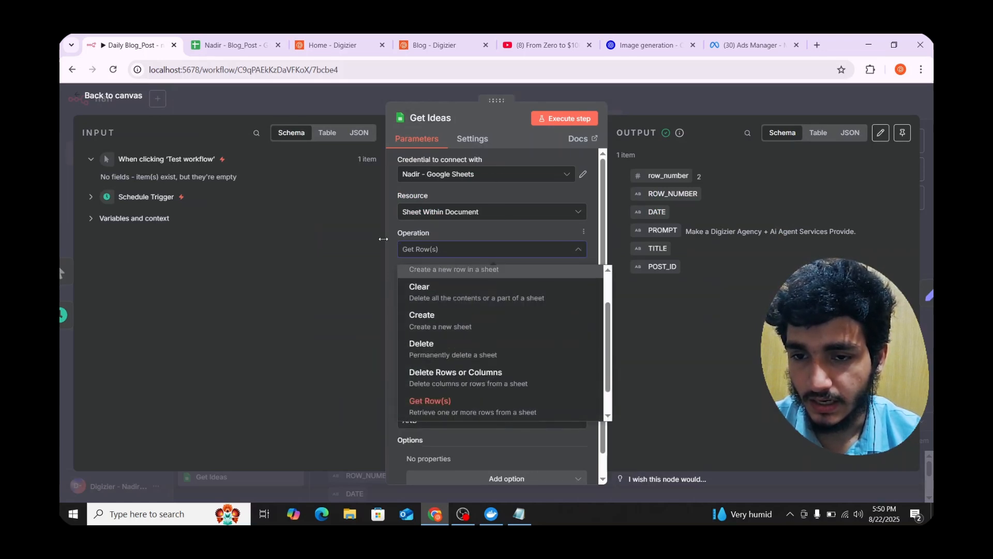
click(395, 229)
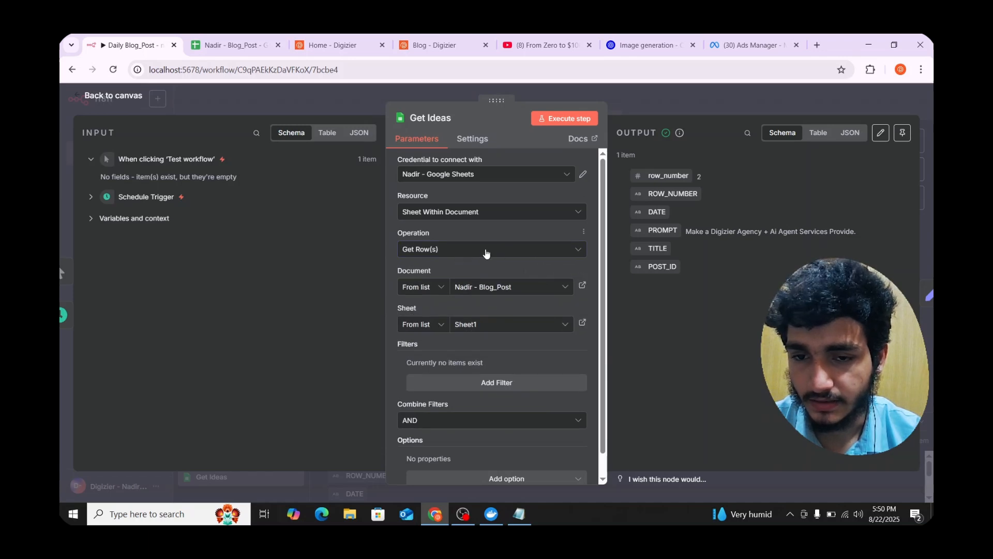
scroll(487, 298, down, 1)
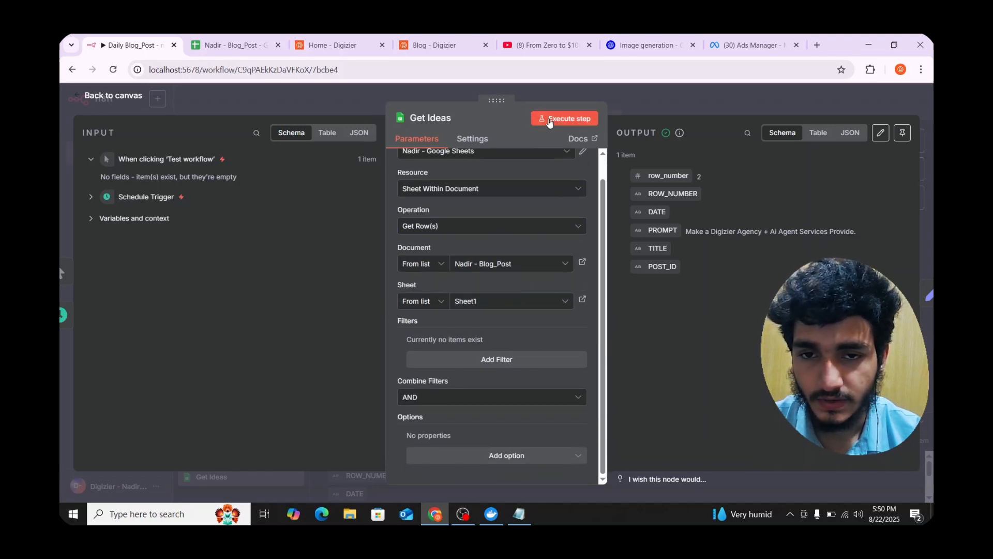
key(Escape)
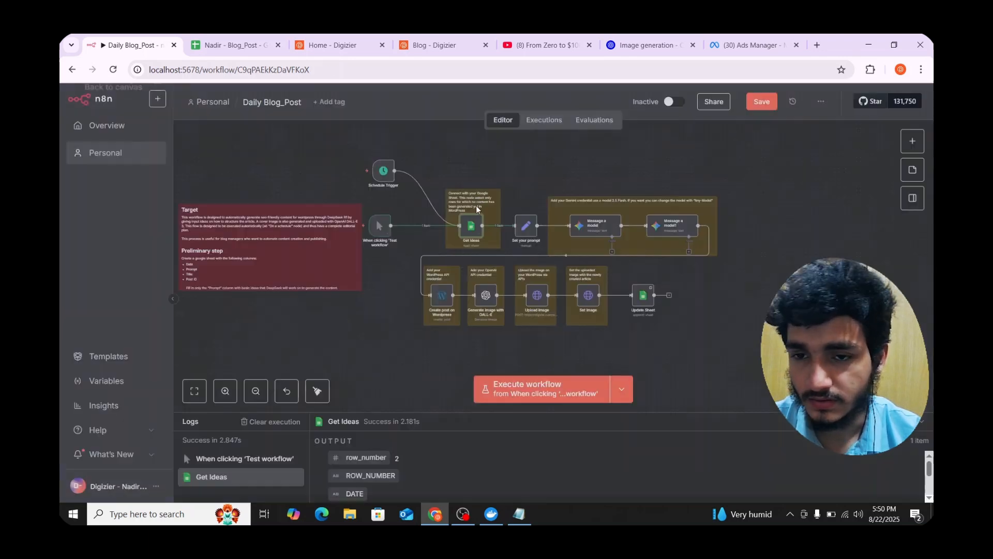
- Run Set your prompt, review the Message a model settings, and execute the workflow to start Gemini writing
click(517, 209)
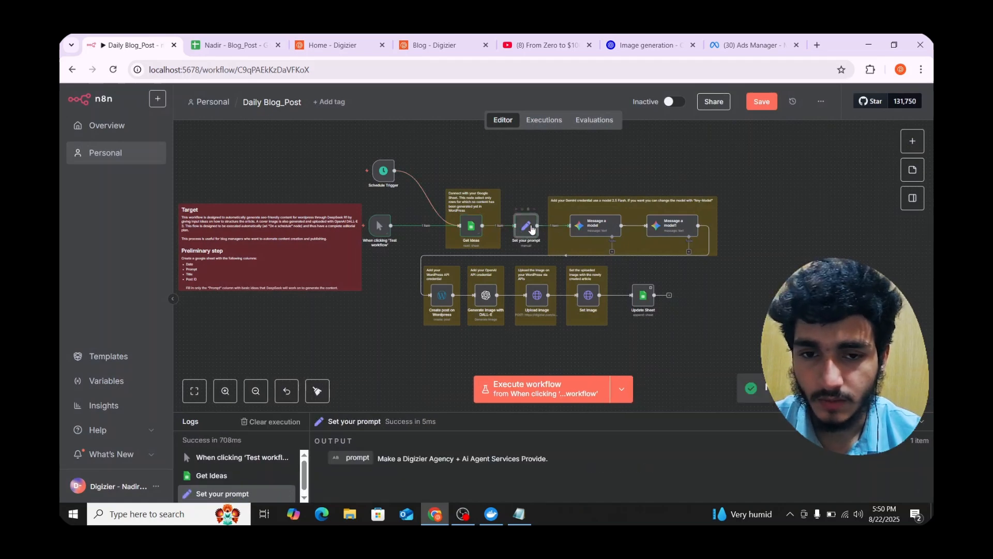
double_click(596, 226)
scroll(523, 262, down, 1)
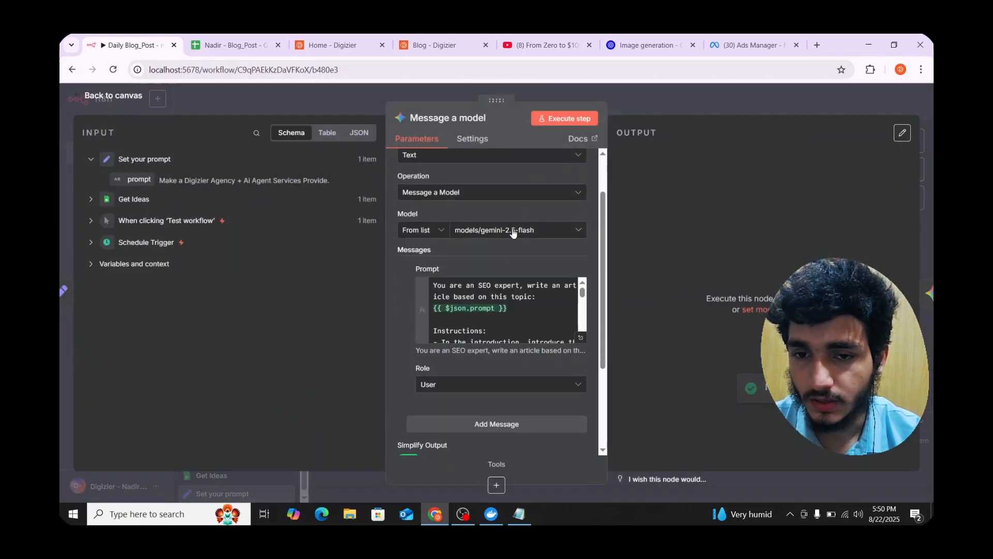
scroll(557, 244, up, 1)
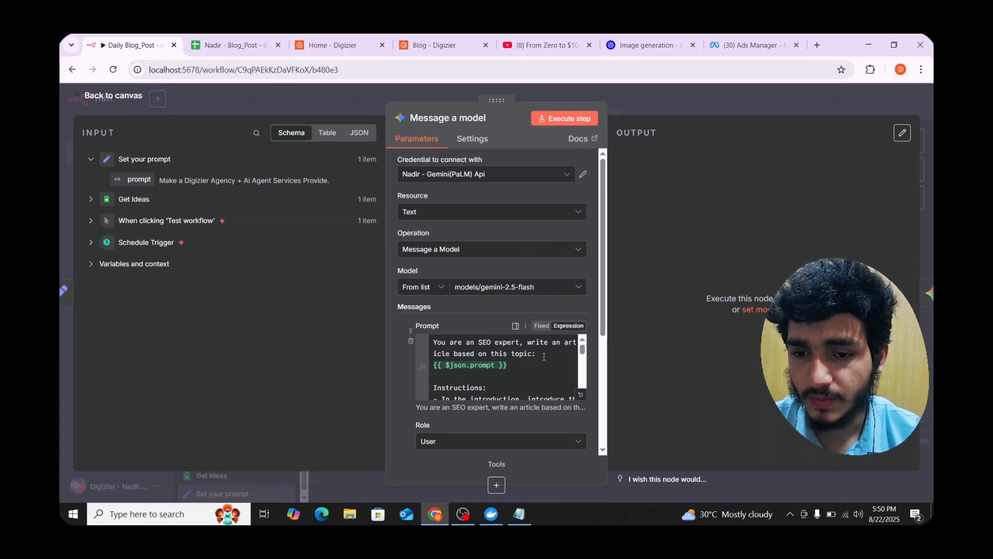
scroll(544, 356, down, 3)
scroll(544, 356, up, 3)
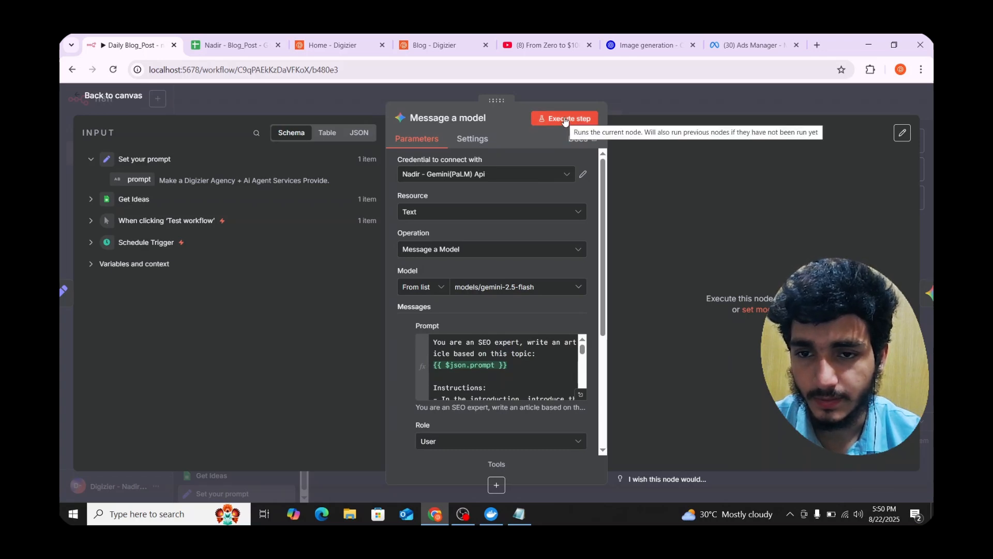
key(Escape)
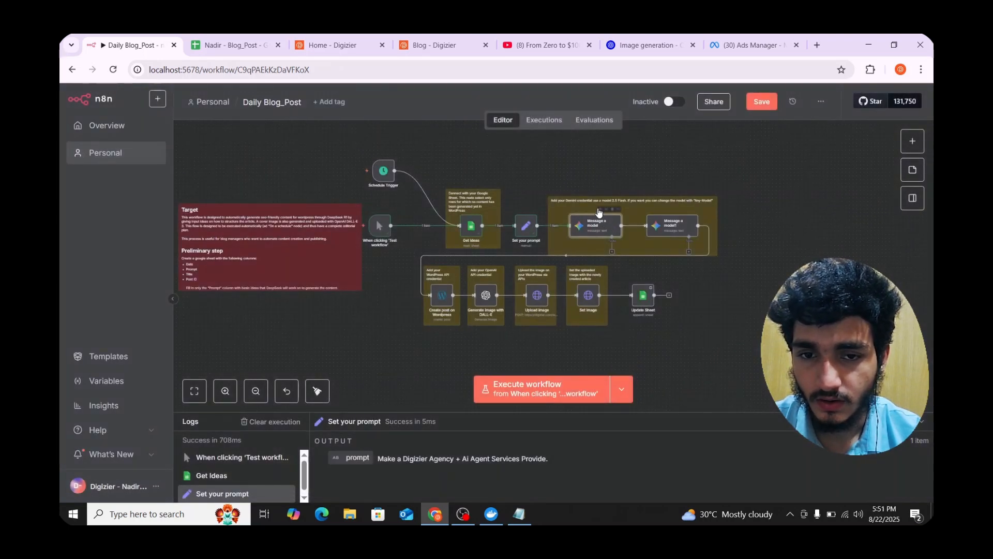
click(601, 210)
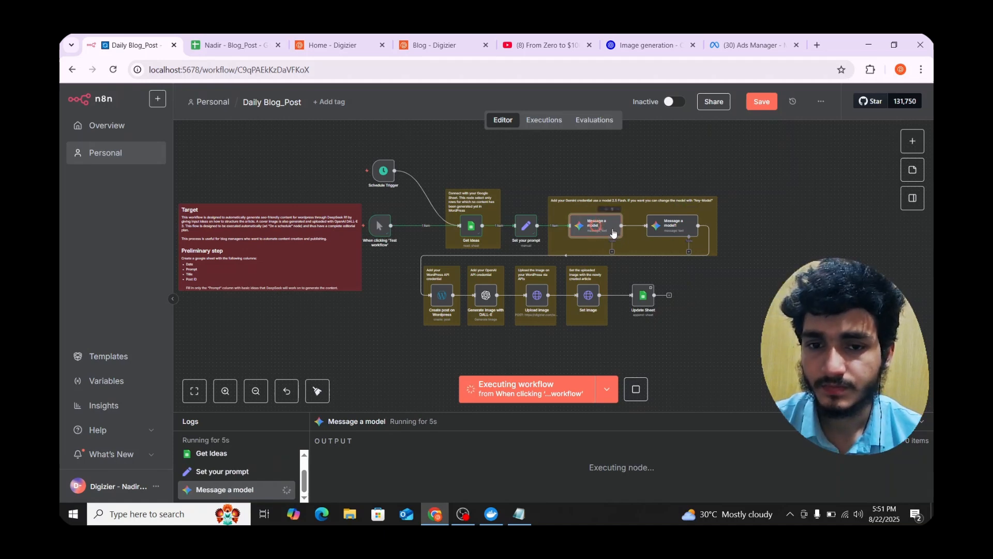
- Review the Message a model1 title prompt while Gemini generates the article's short title
double_click(665, 231)
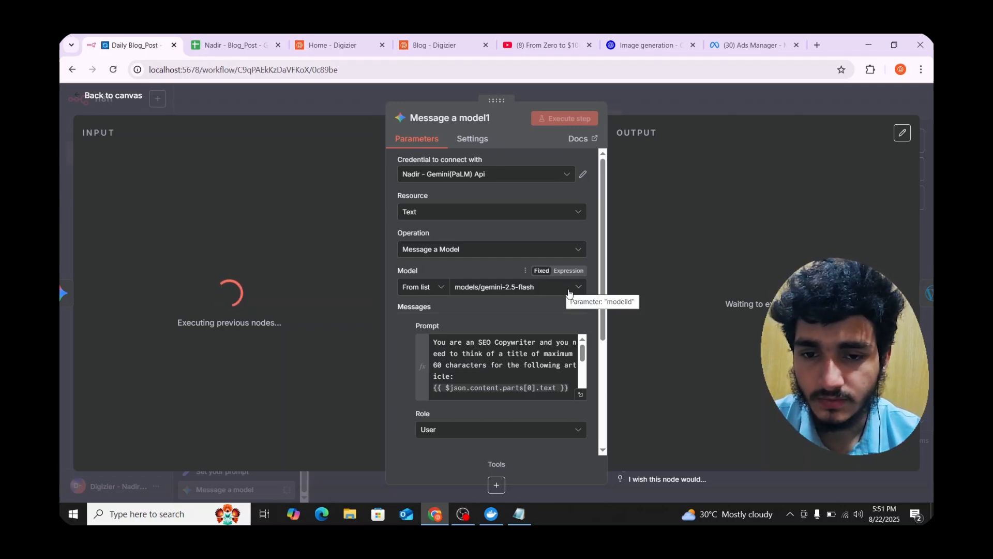
scroll(537, 314, down, 5)
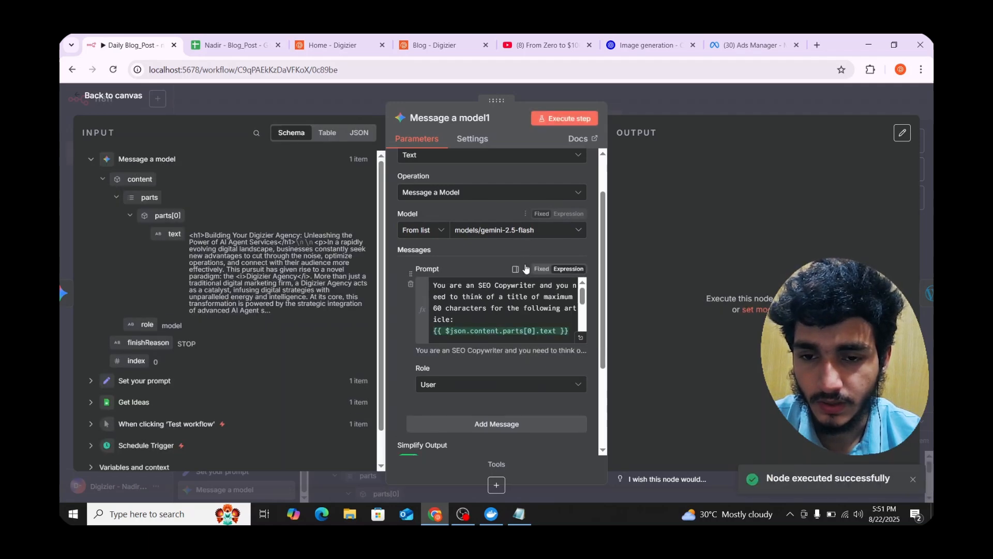
click(646, 102)
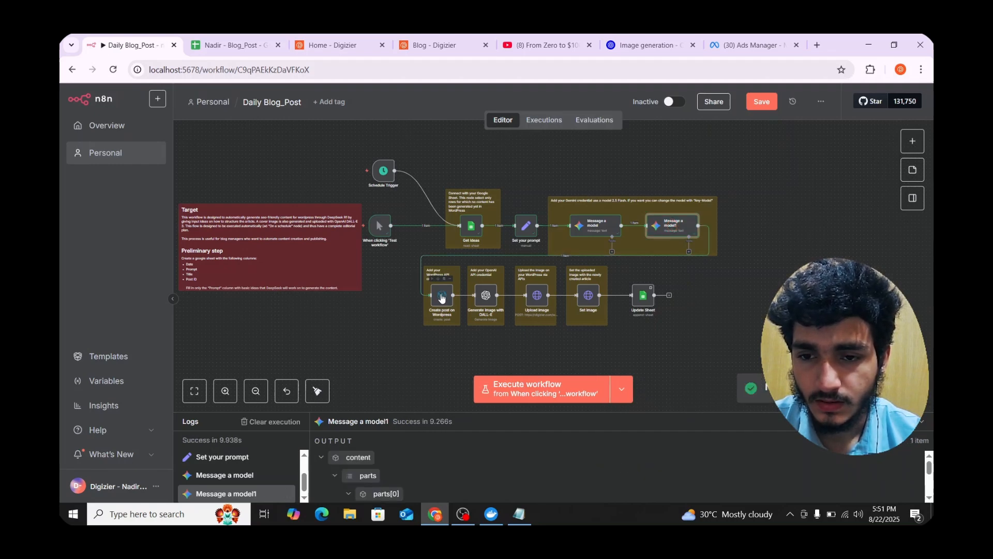
- Open Create post on Wordpress and verify its saved WordPress credential connects successfully
double_click(441, 299)
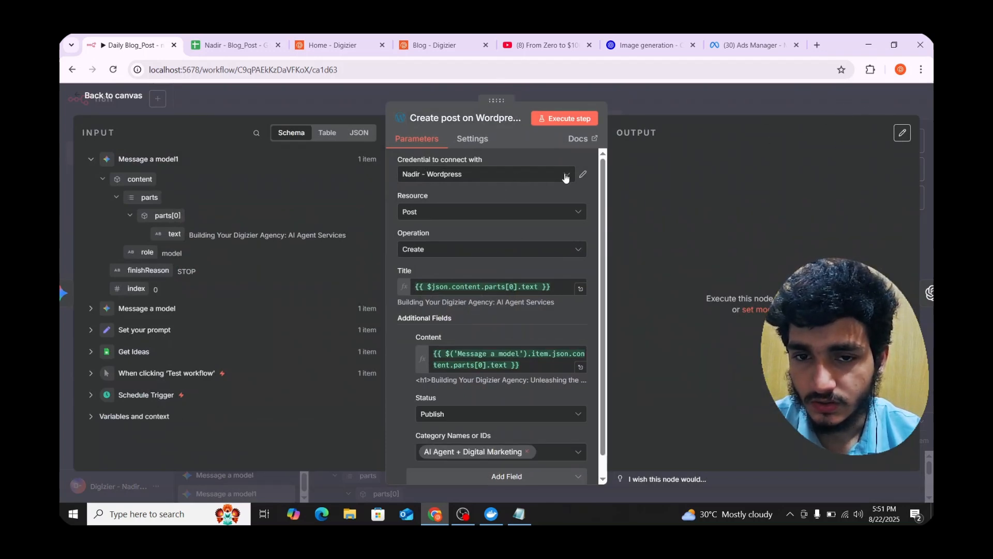
click(584, 177)
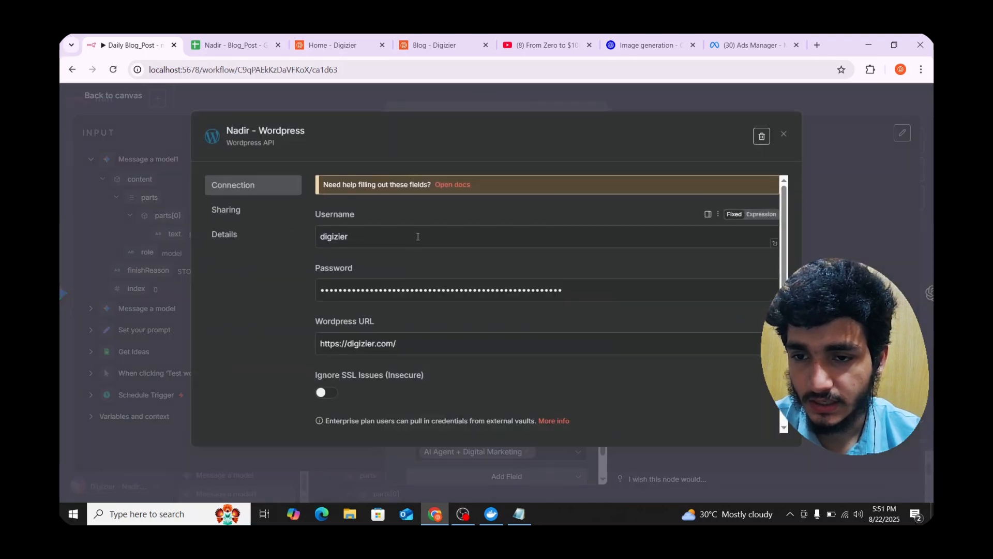
scroll(383, 207, down, 1)
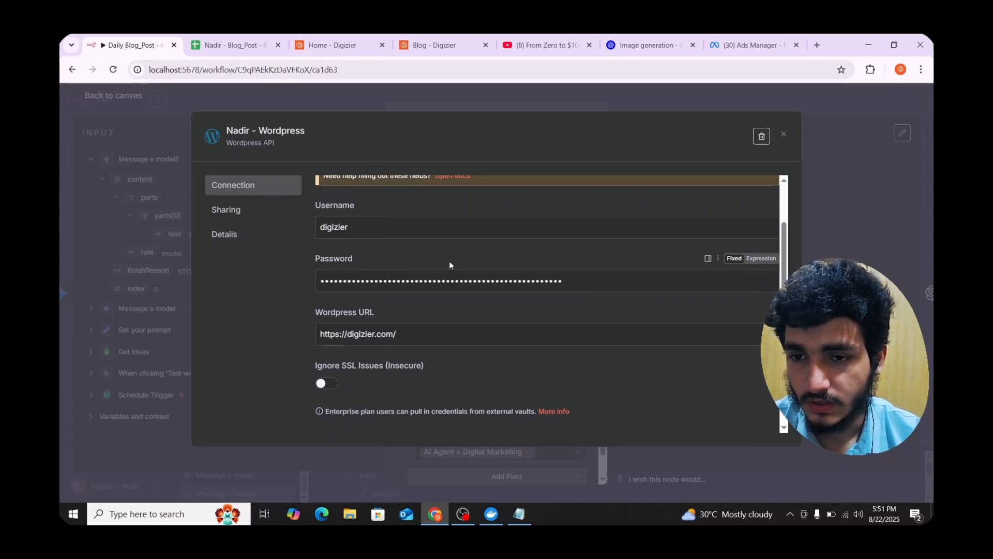
scroll(518, 249, up, 1)
scroll(561, 272, down, 1)
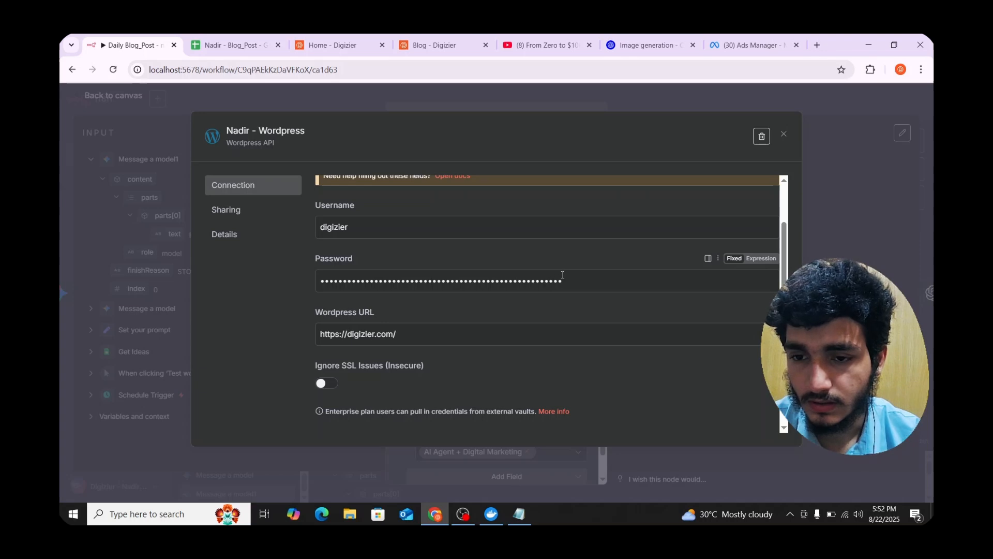
scroll(563, 274, down, 1)
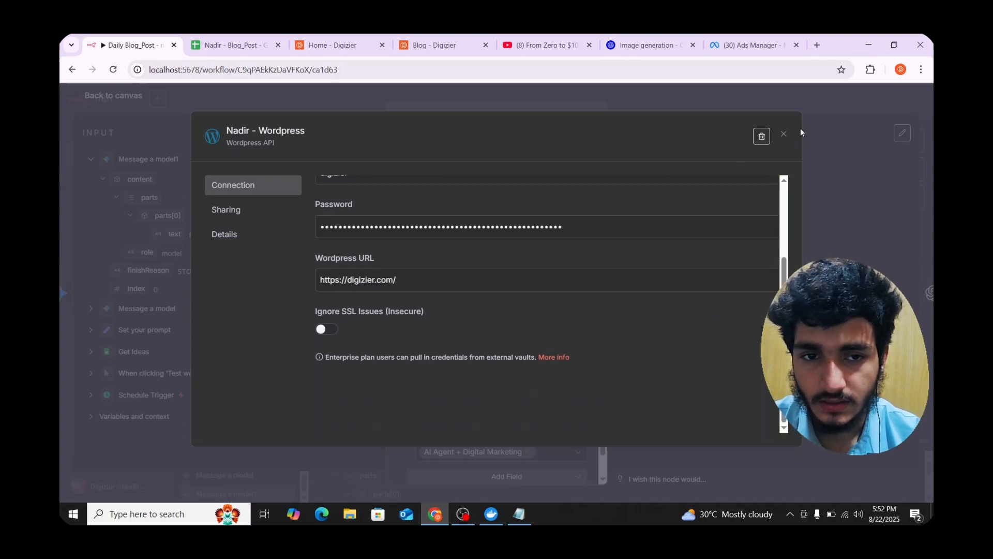
click(784, 136)
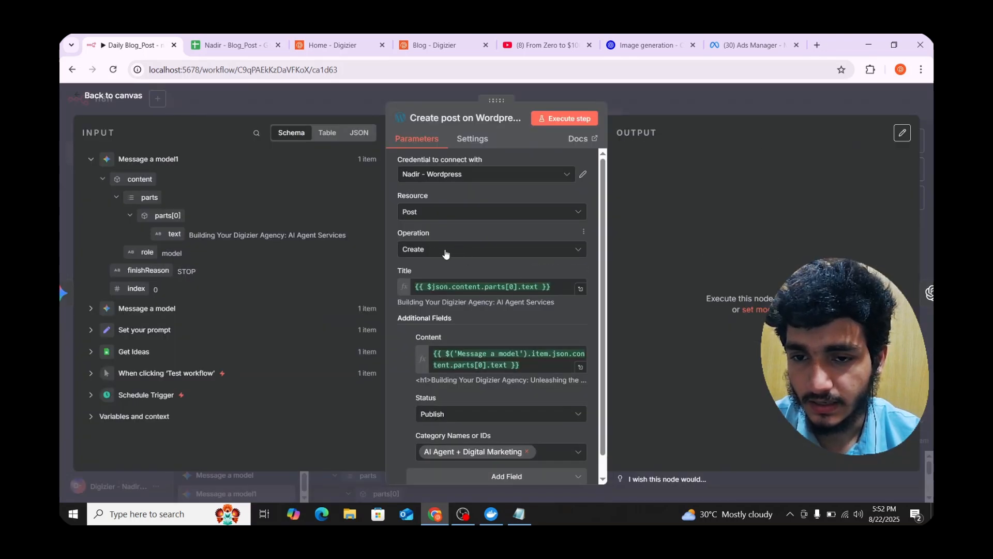
- Keep Status as Publish and execute Create post on Wordpress, producing post ID 2786
scroll(497, 393, down, 1)
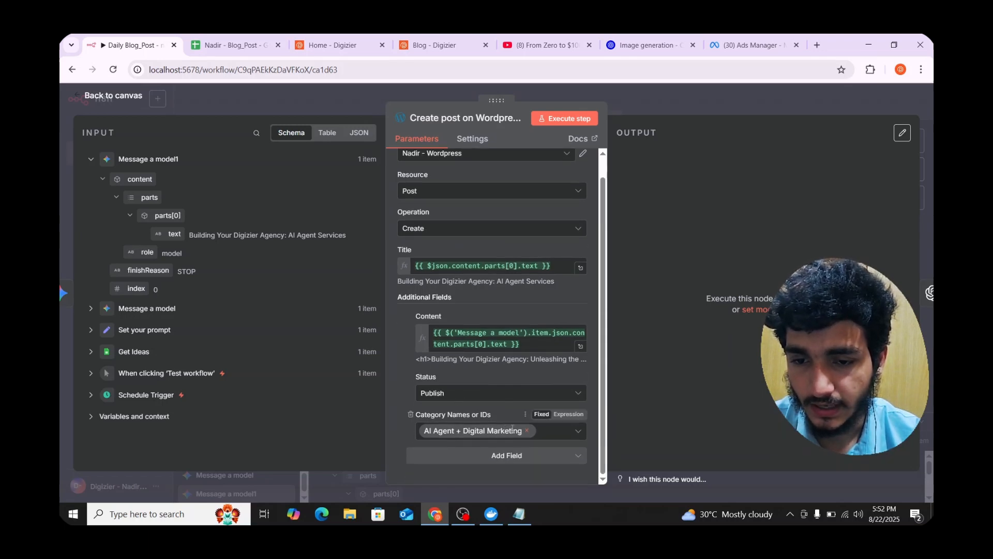
click(460, 395)
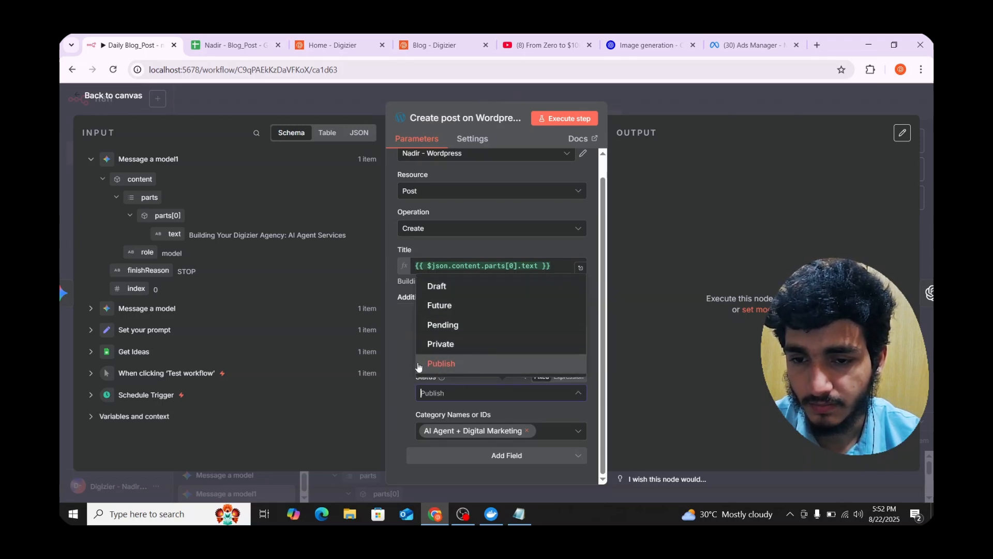
click(474, 363)
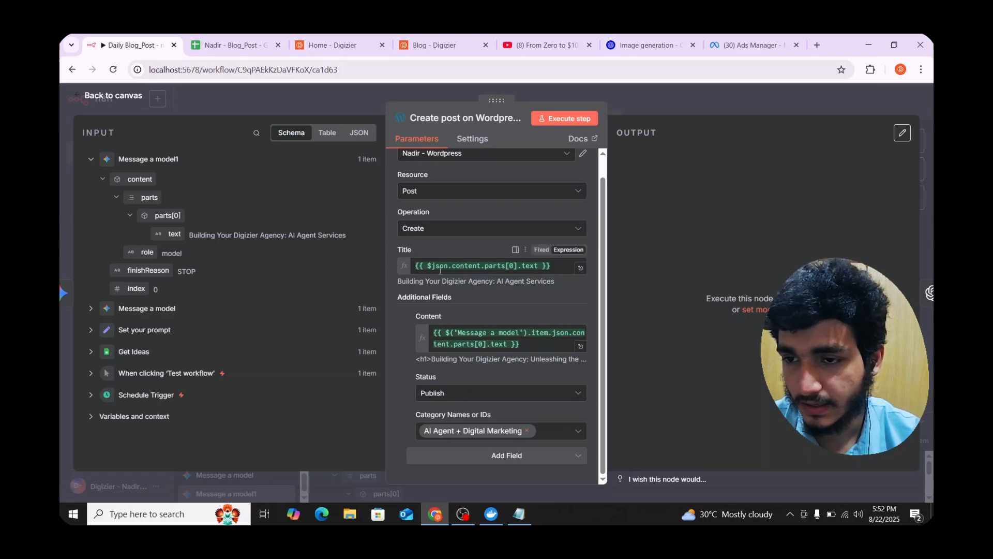
click(89, 163)
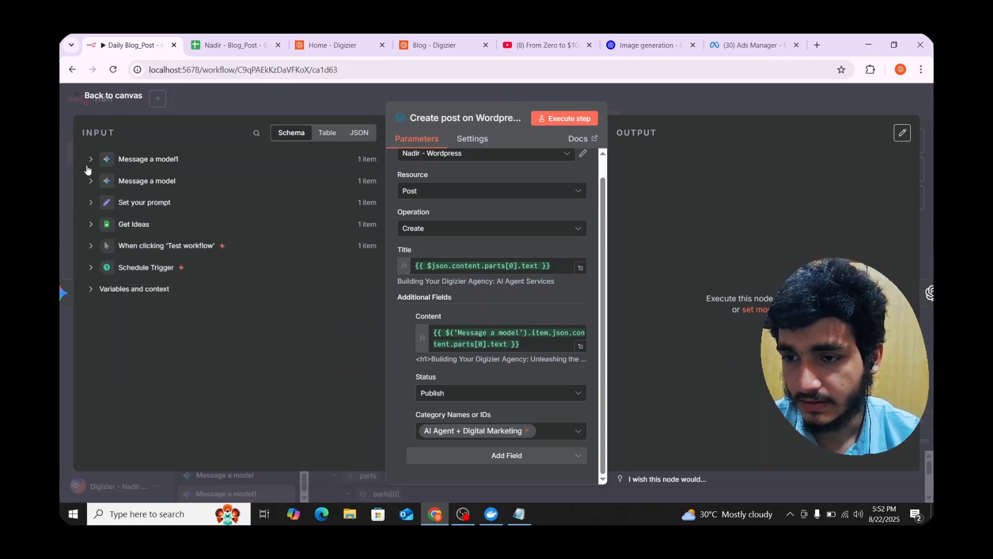
click(554, 120)
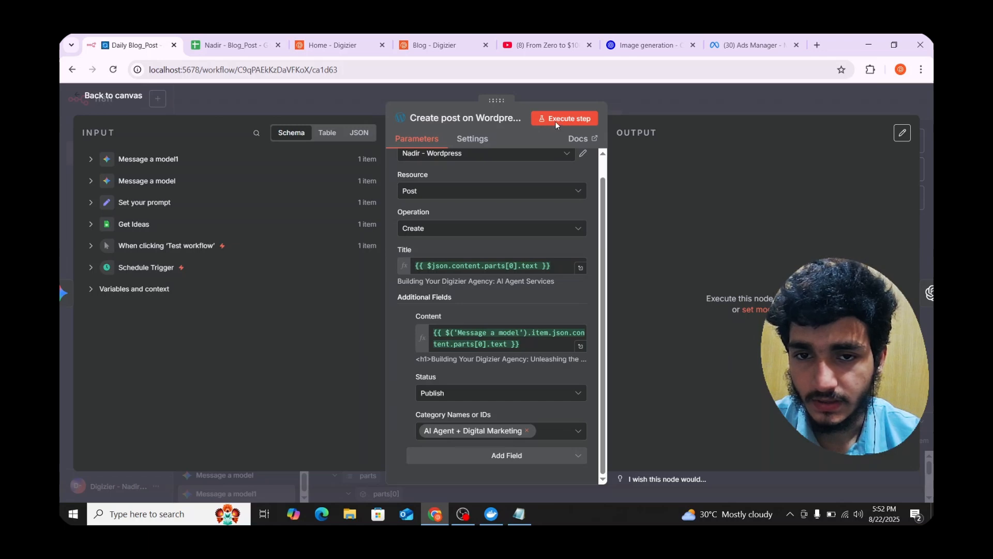
click(650, 107)
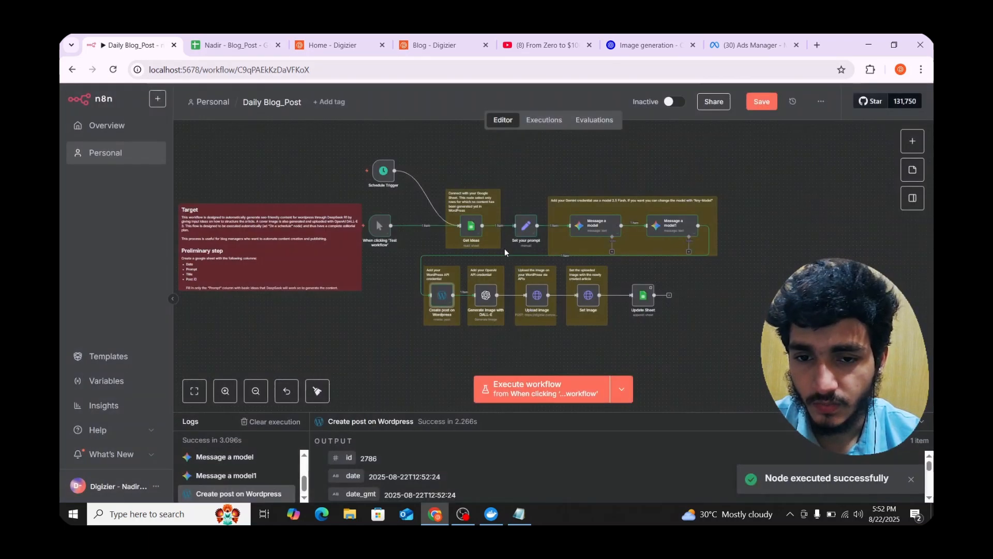
click(430, 45)
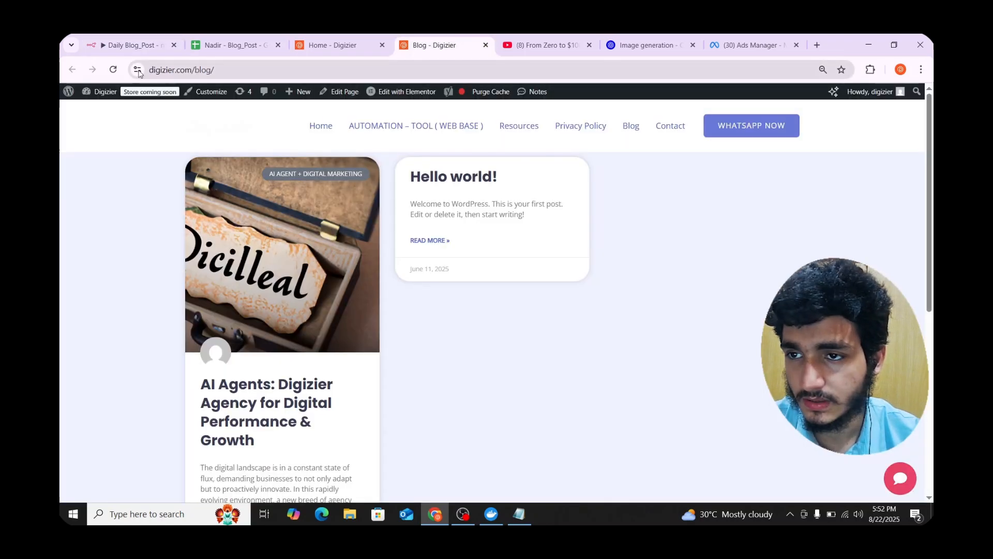
- Reload the blog to confirm 'Building Your Digizier Agency: AI Agent Services' appears, then return to n8n
click(113, 70)
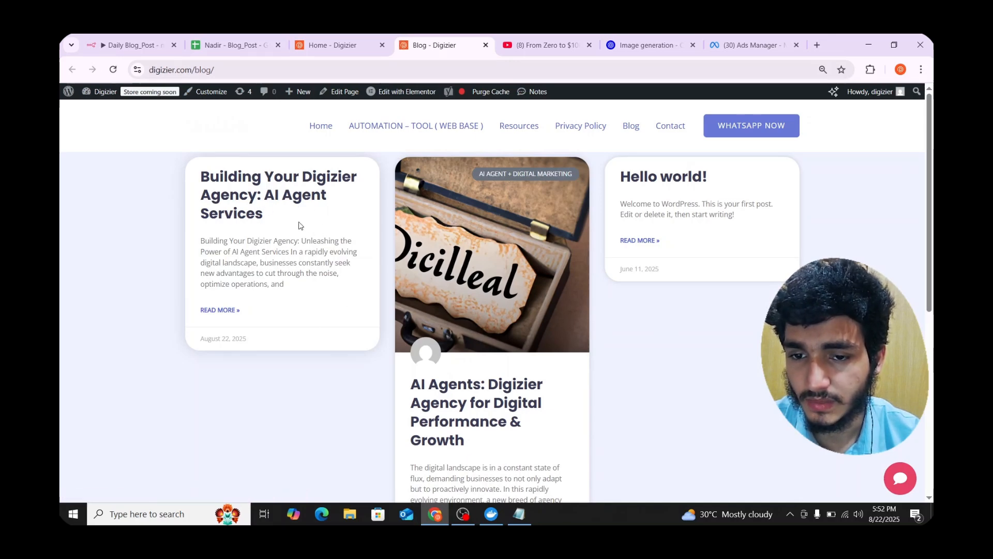
click(129, 45)
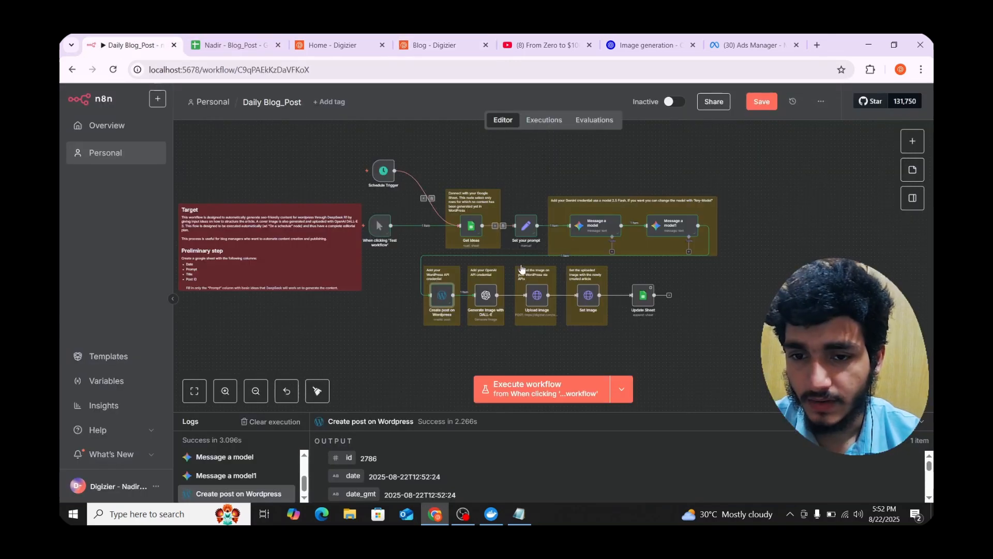
- Open the Generate Image step and keep GPT Image 1 as the image model
double_click(485, 297)
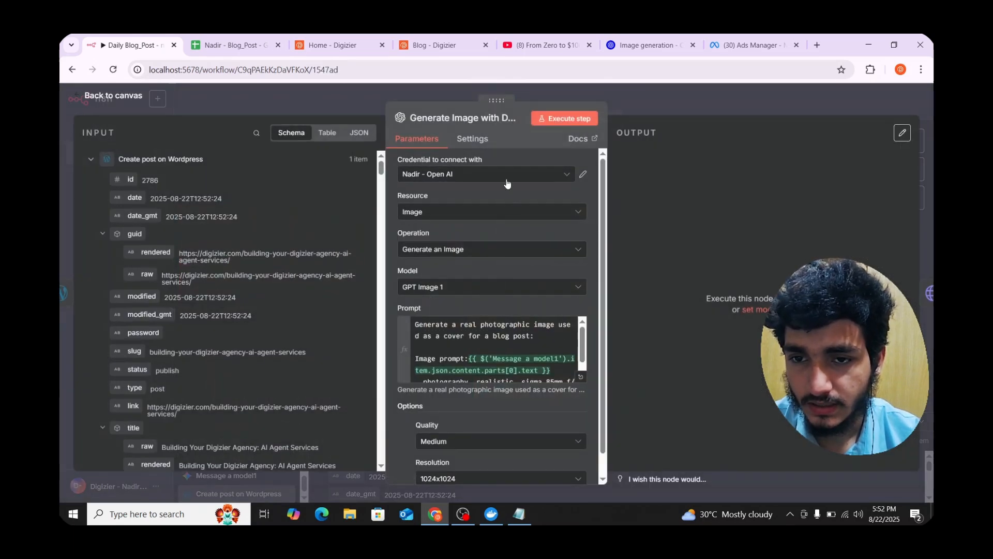
click(469, 288)
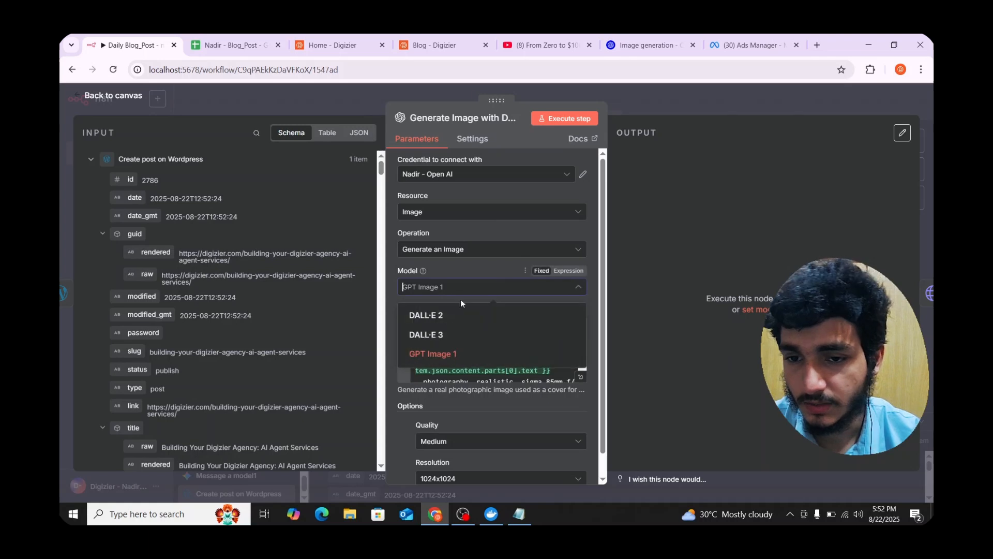
click(399, 269)
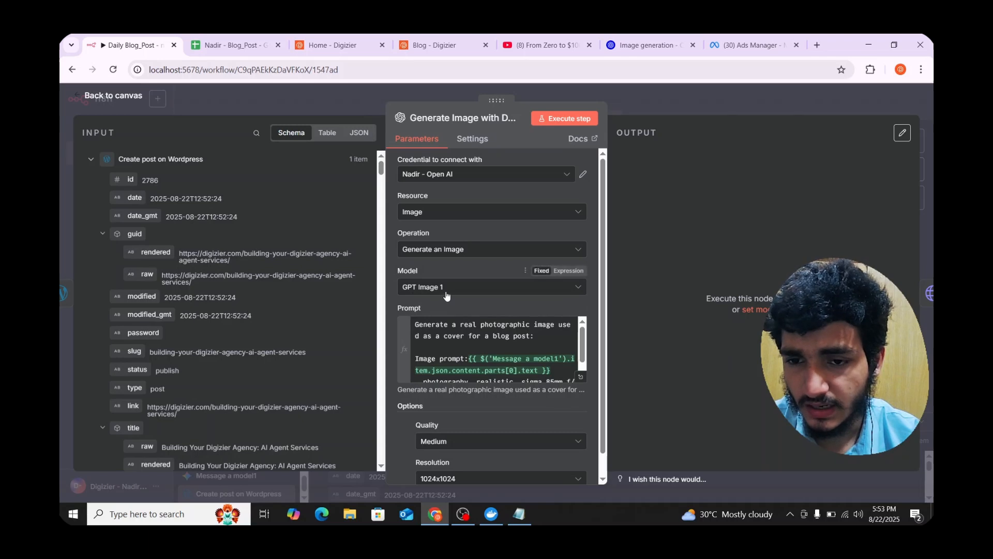
scroll(473, 342, down, 2)
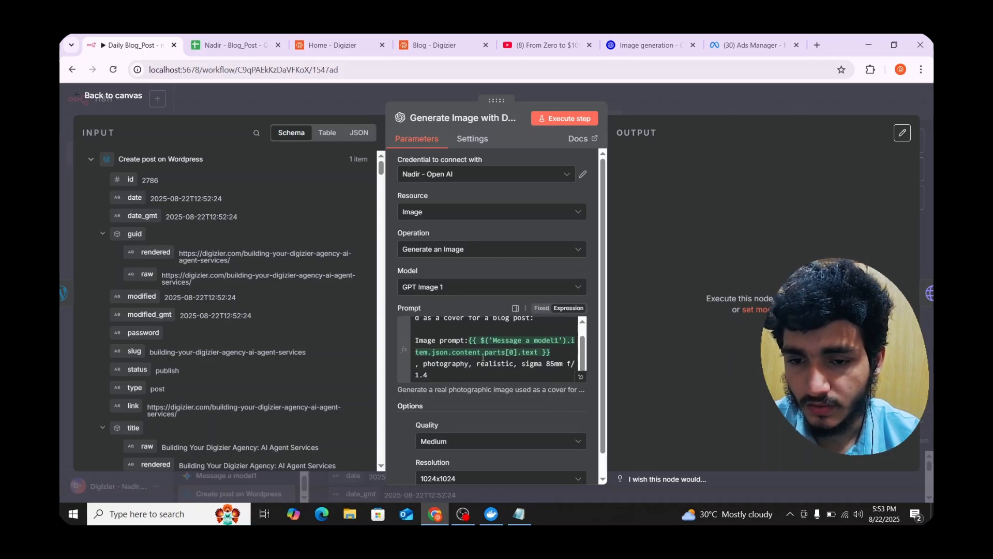
scroll(454, 351, up, 2)
scroll(454, 350, down, 2)
scroll(450, 373, up, 2)
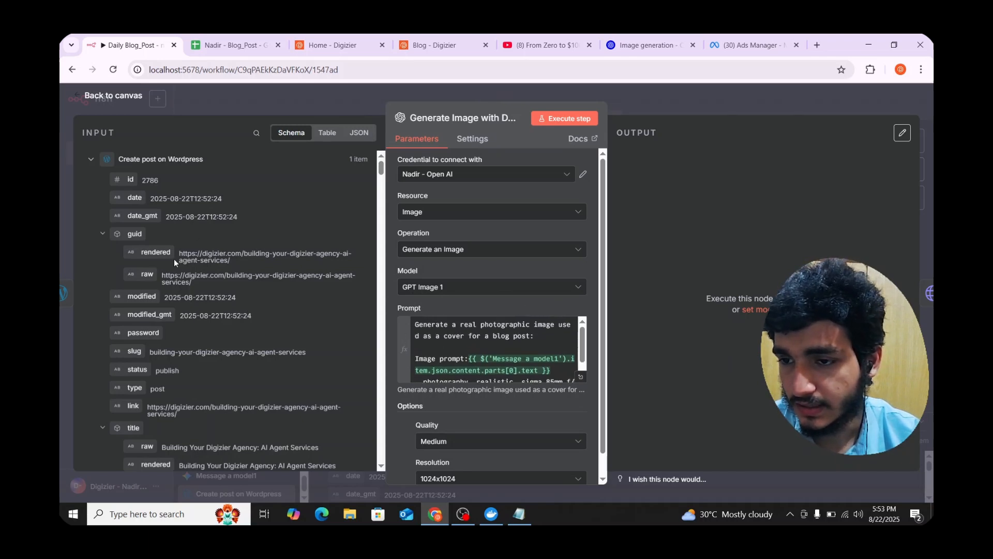
- Check the cover prompt expression built from the Gemini post title, then run the image step
click(90, 159)
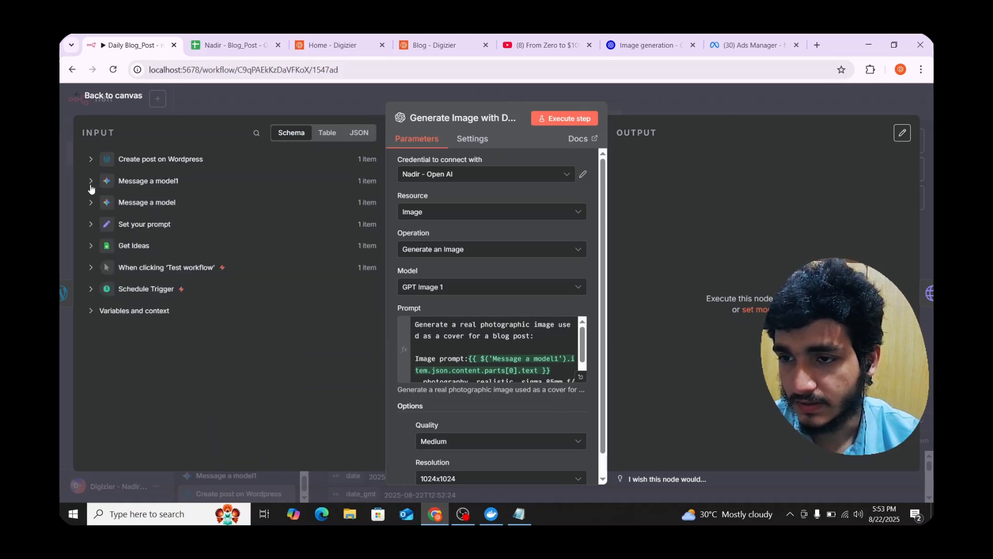
click(91, 182)
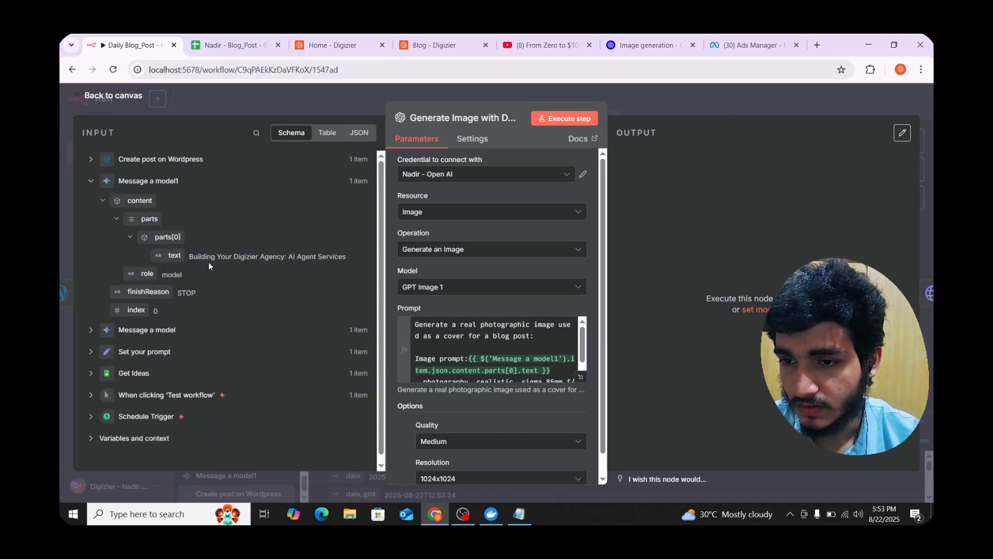
scroll(516, 357, down, 2)
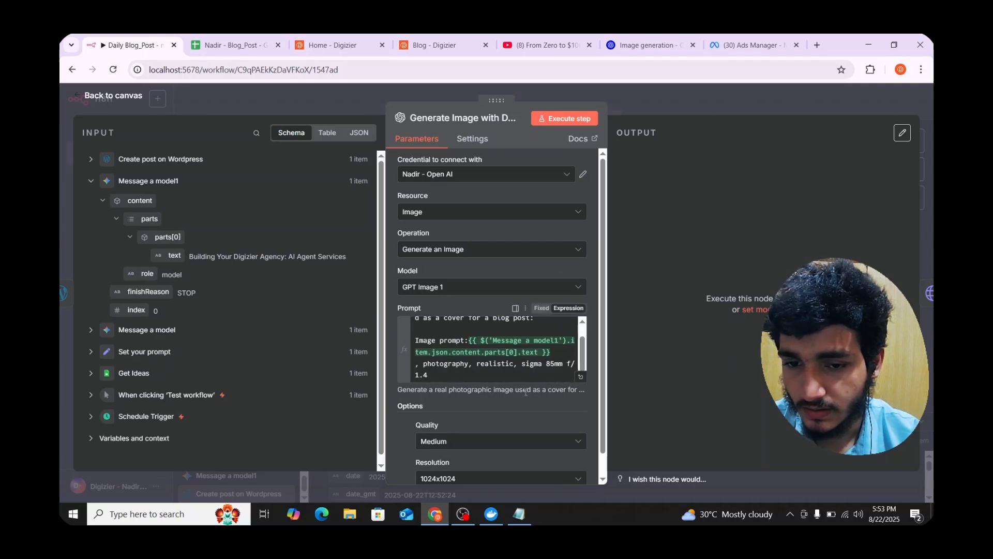
click(580, 376)
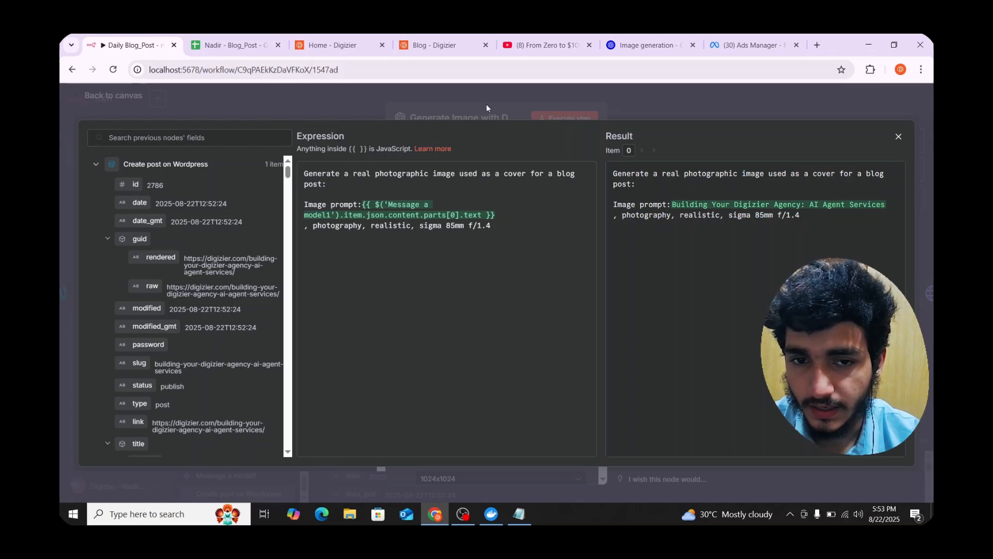
click(456, 113)
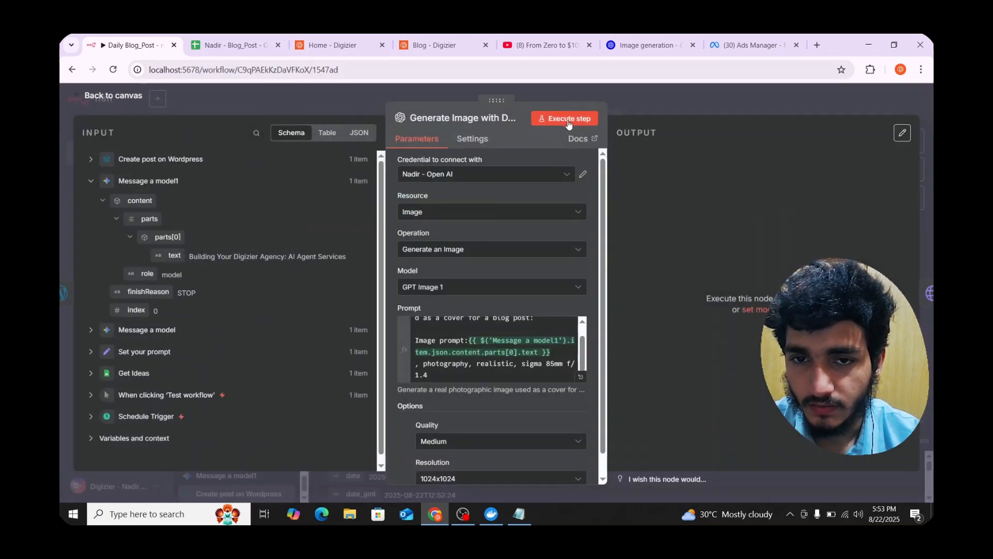
click(569, 120)
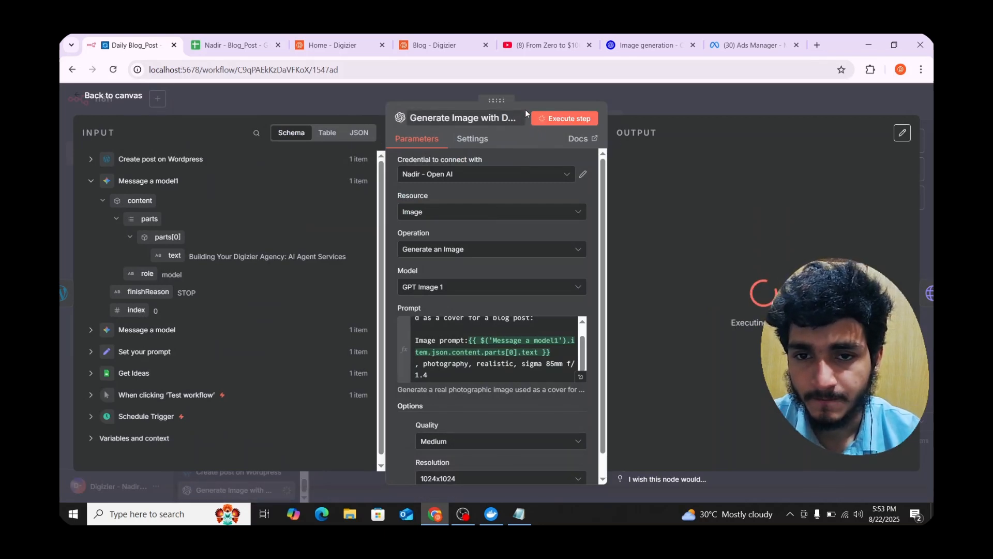
click(646, 45)
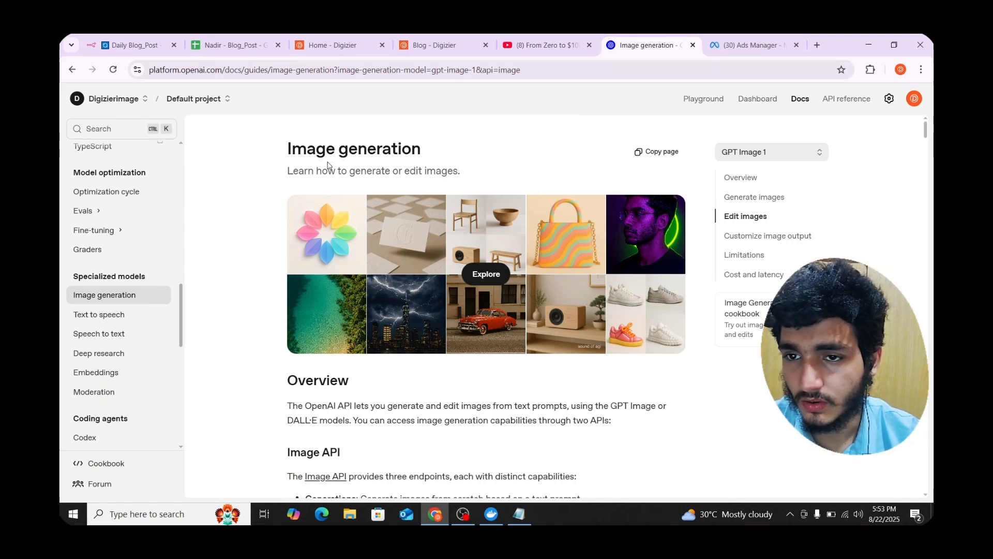
- Scroll to the model comparison table and highlight the DALL·E 2, DALL·E 3 and GPT Image rows
scroll(327, 164, down, 7)
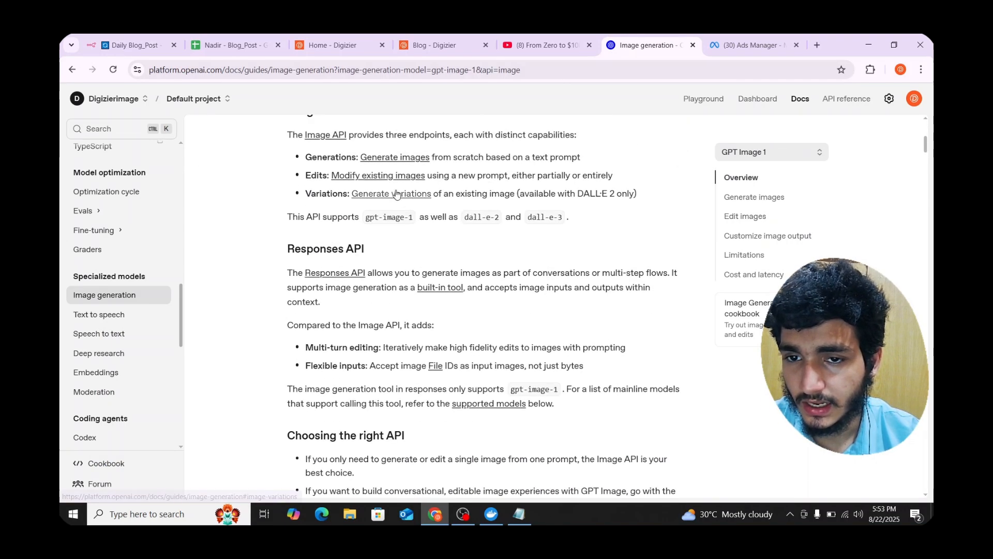
scroll(396, 194, down, 2)
scroll(434, 248, down, 1)
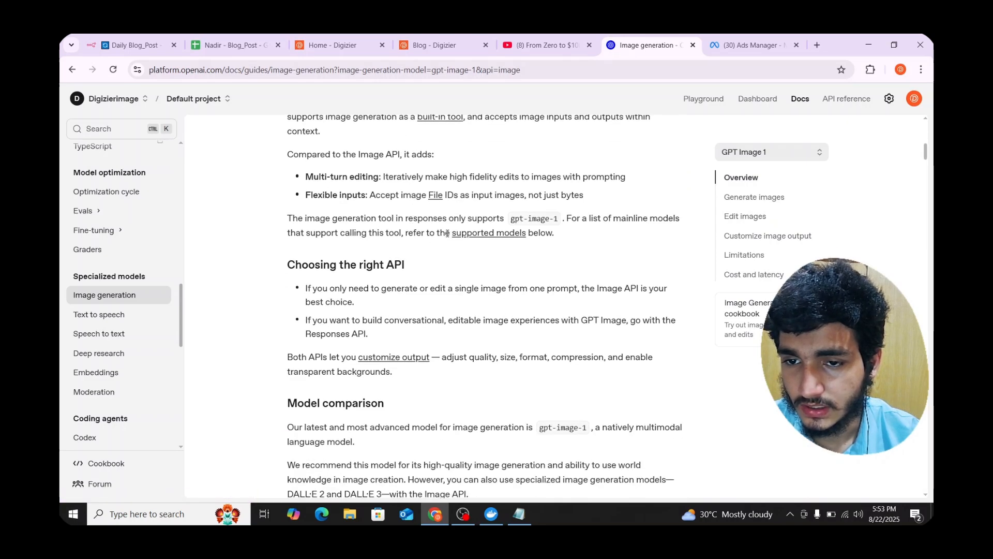
scroll(449, 217, down, 2)
scroll(455, 266, down, 3)
scroll(308, 259, up, 1)
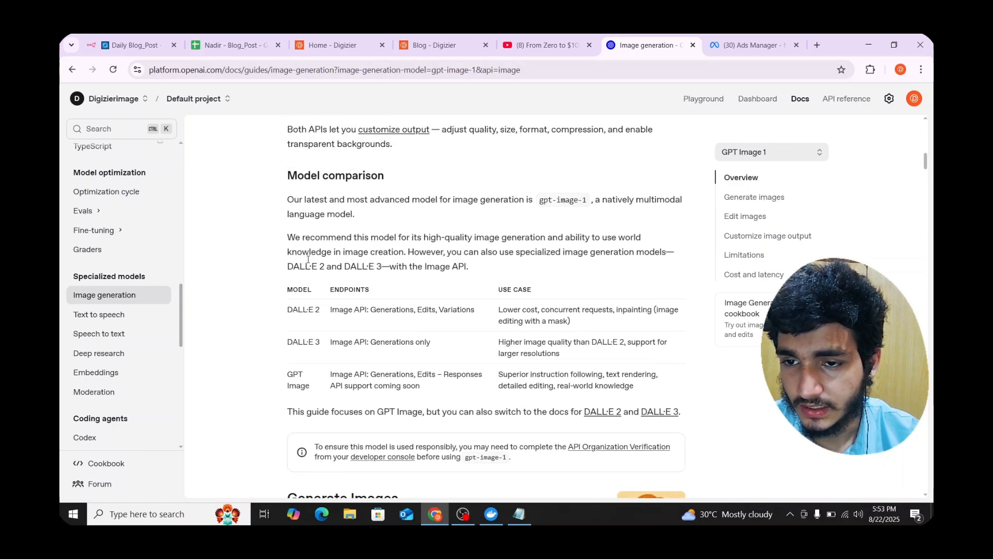
drag(288, 306, 324, 309)
drag(277, 335, 323, 346)
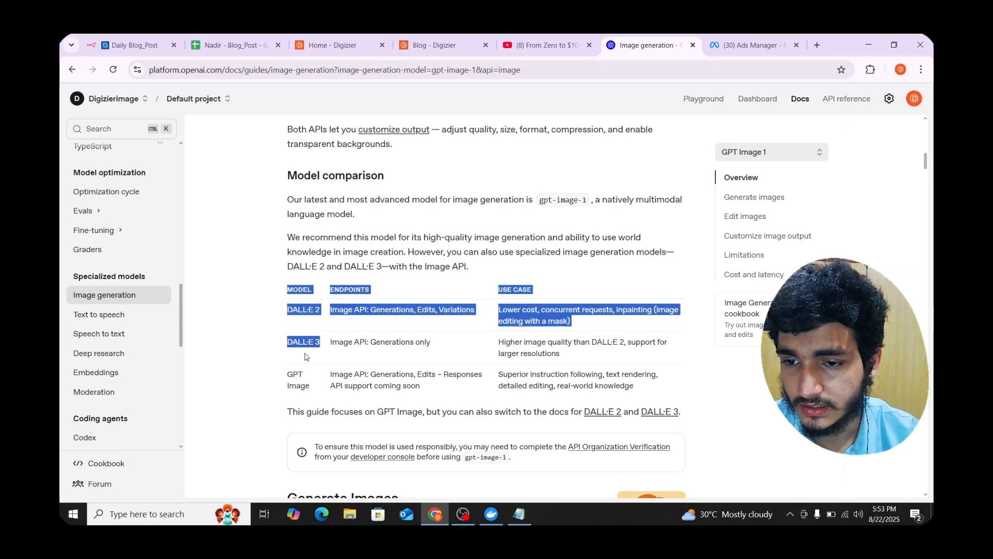
click(291, 374)
drag(291, 374, 309, 389)
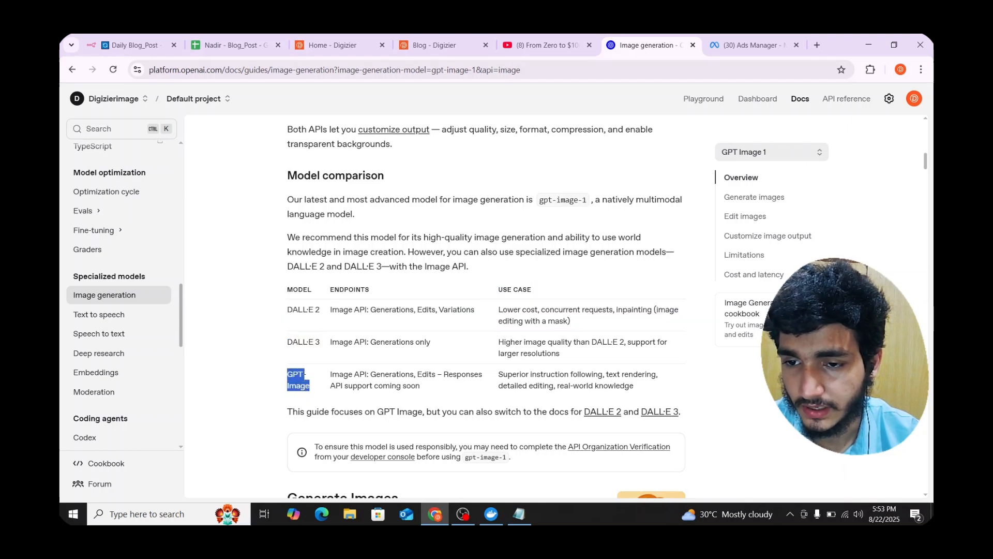
drag(322, 315, 258, 314)
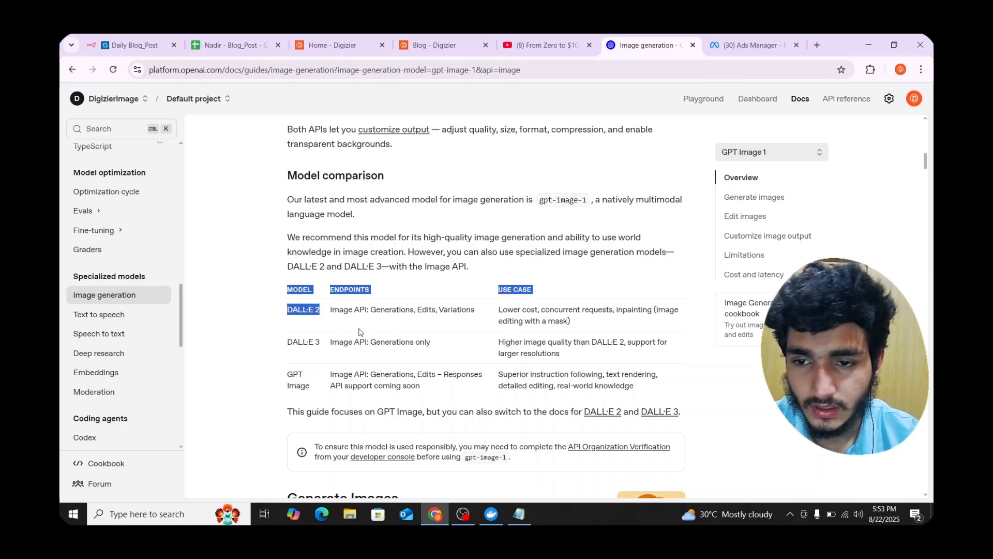
click(553, 317)
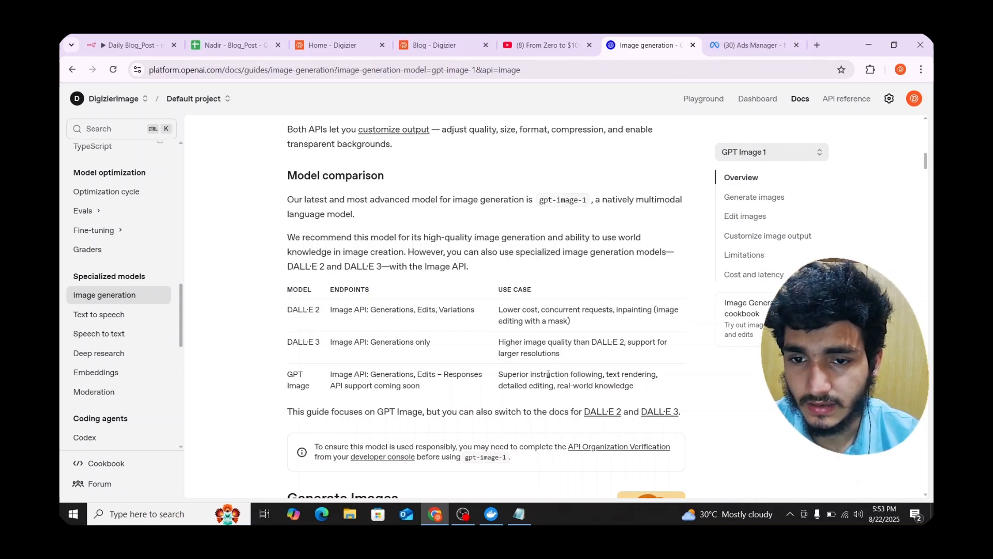
scroll(519, 87, down, 3)
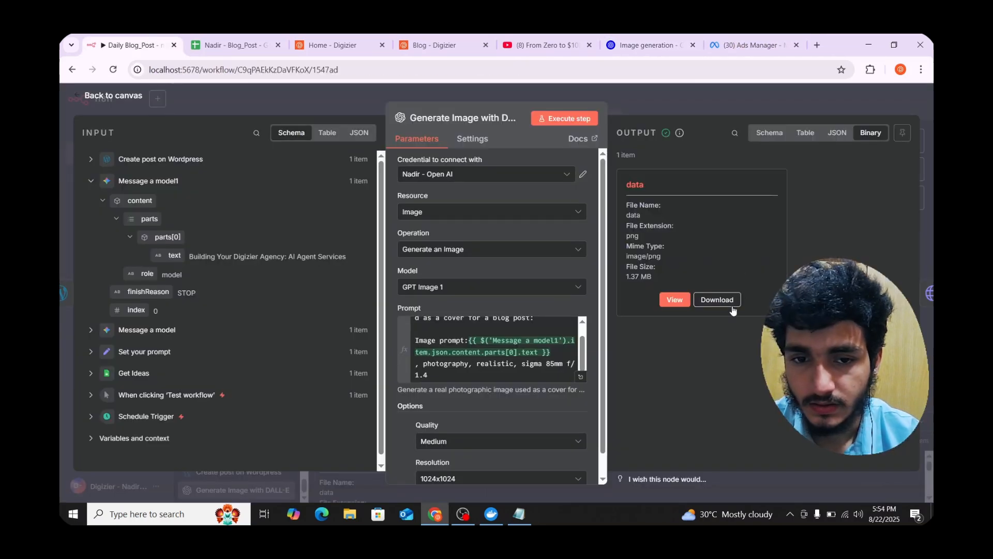
- Preview the generated cover of a man at a laptop at full size
click(672, 299)
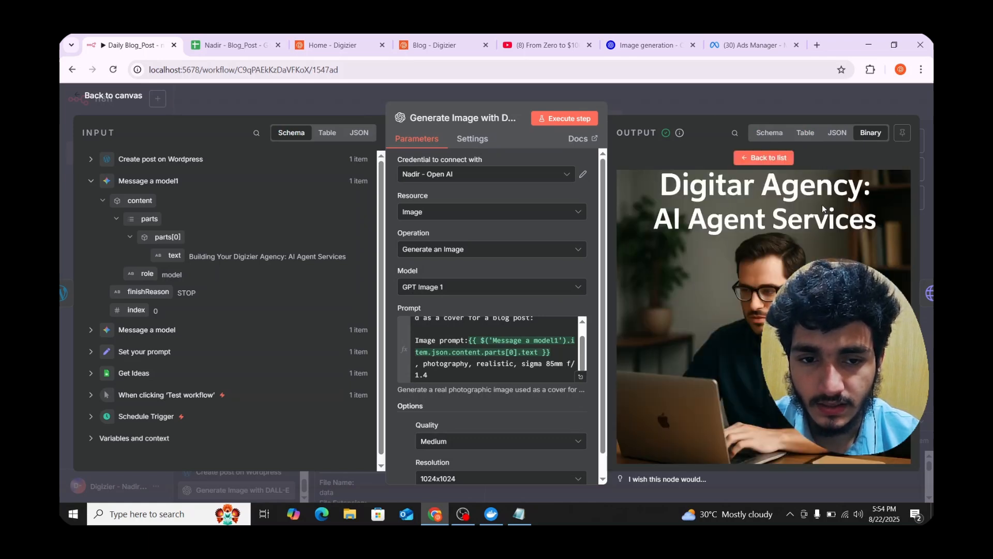
click(756, 95)
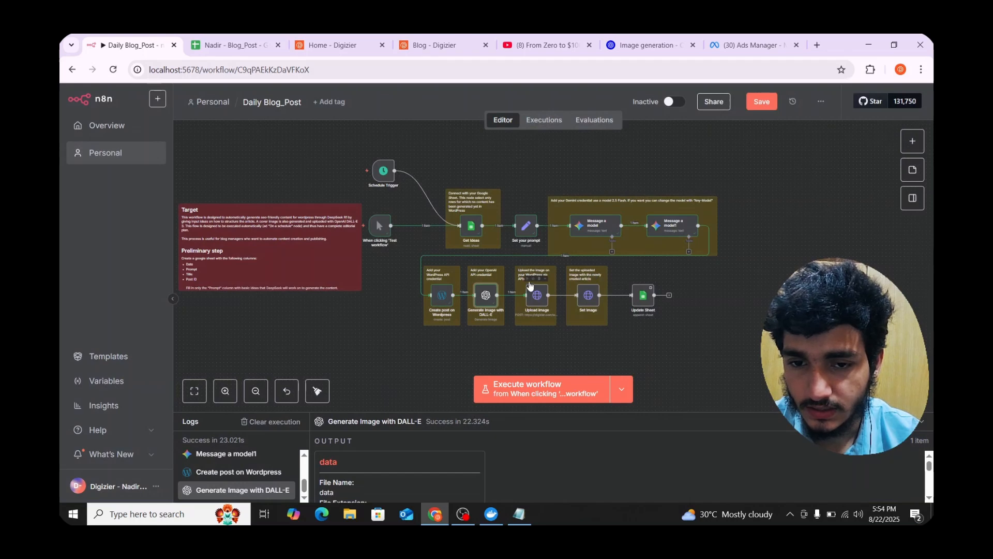
key(Return)
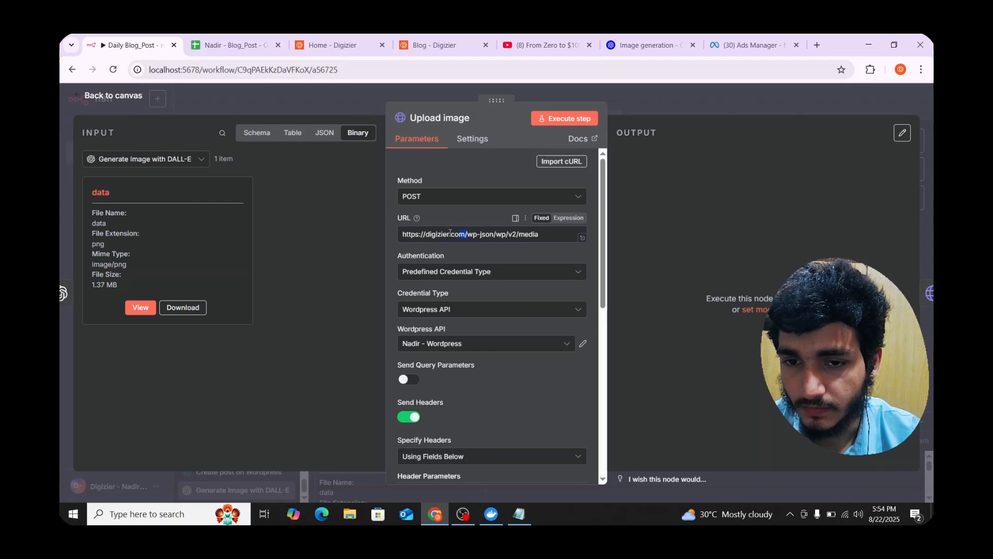
drag(469, 236, 373, 229)
click(480, 242)
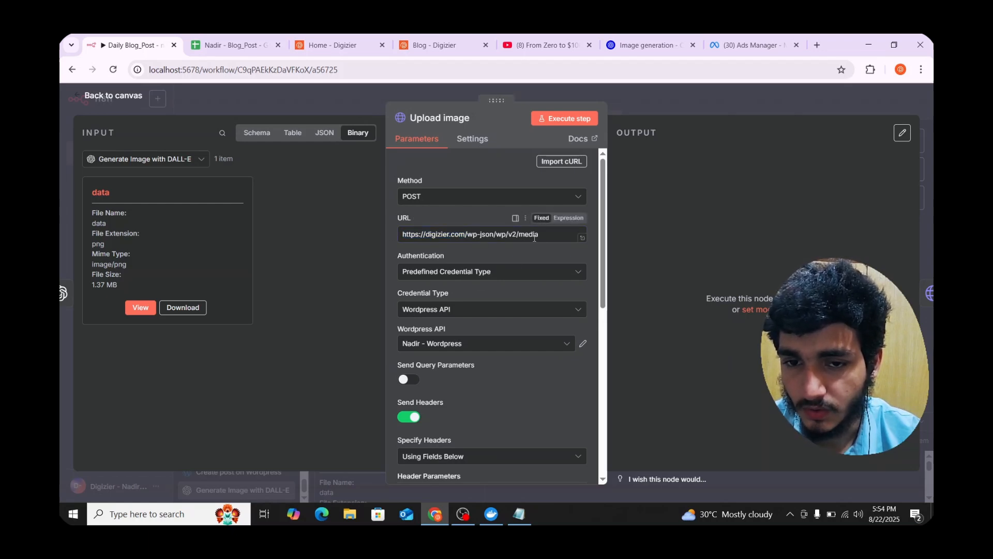
drag(539, 235, 508, 236)
click(479, 234)
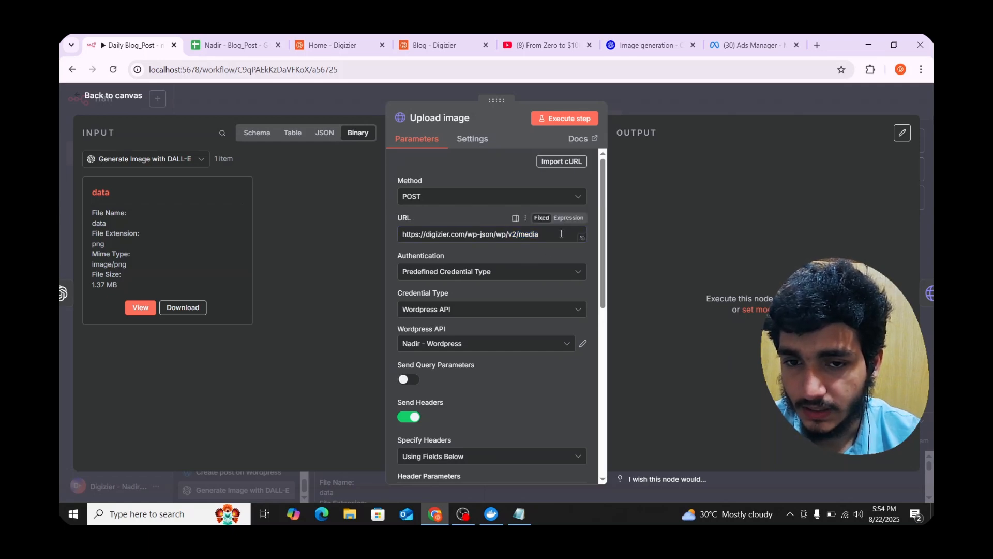
- Check the credential type options, leaving WordPress API credentials selected
scroll(519, 253, down, 1)
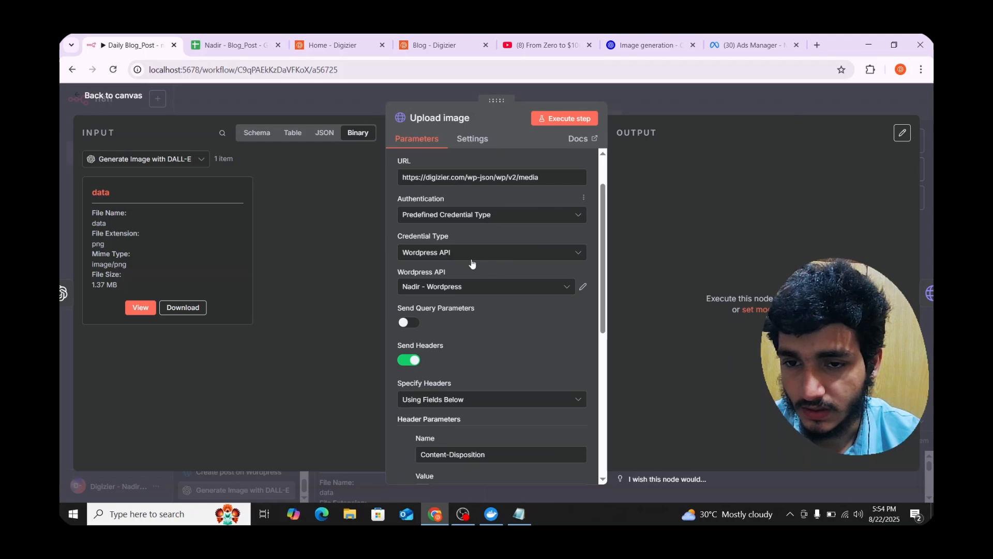
click(476, 259)
click(475, 258)
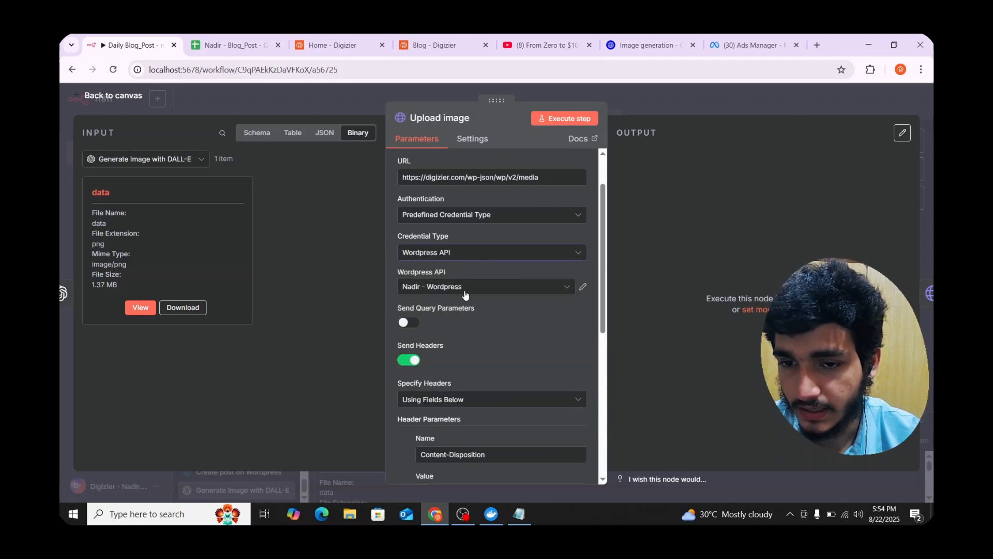
- Review the WordPress credential details used by the Upload image step
click(581, 286)
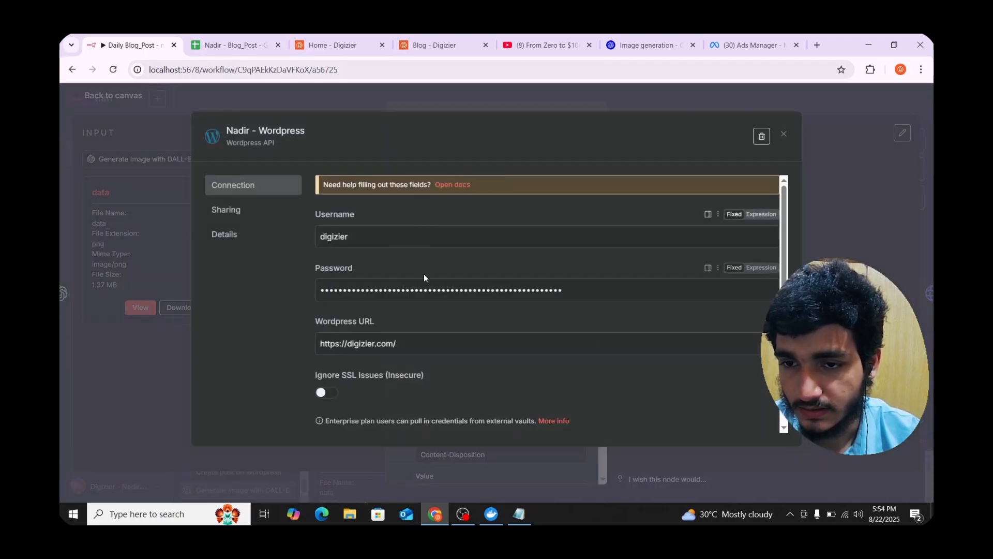
scroll(424, 274, down, 1)
click(784, 135)
scroll(458, 342, down, 3)
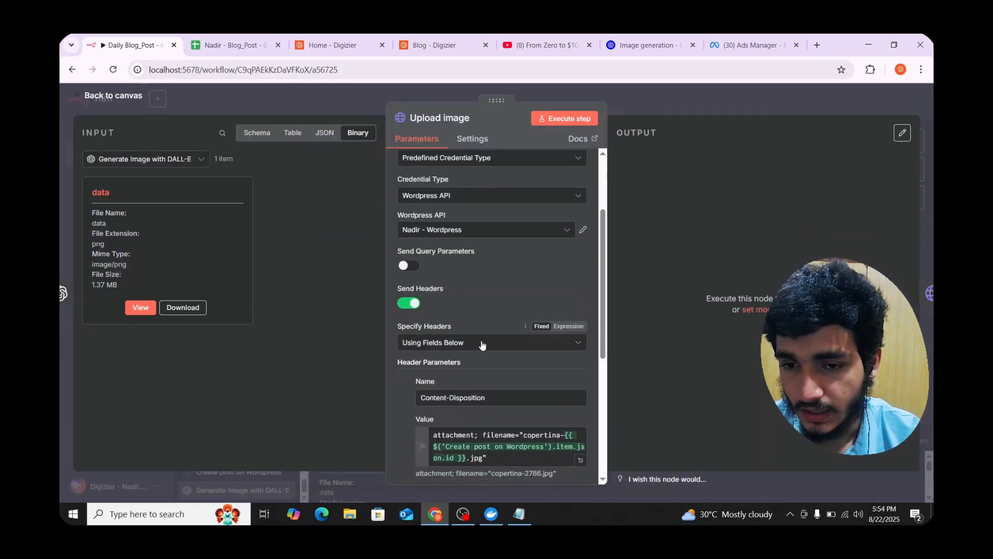
- Confirm the Content-Disposition header gives filename copertina-2786.jpg and view the incoming image as JSON
drag(492, 288, 415, 281)
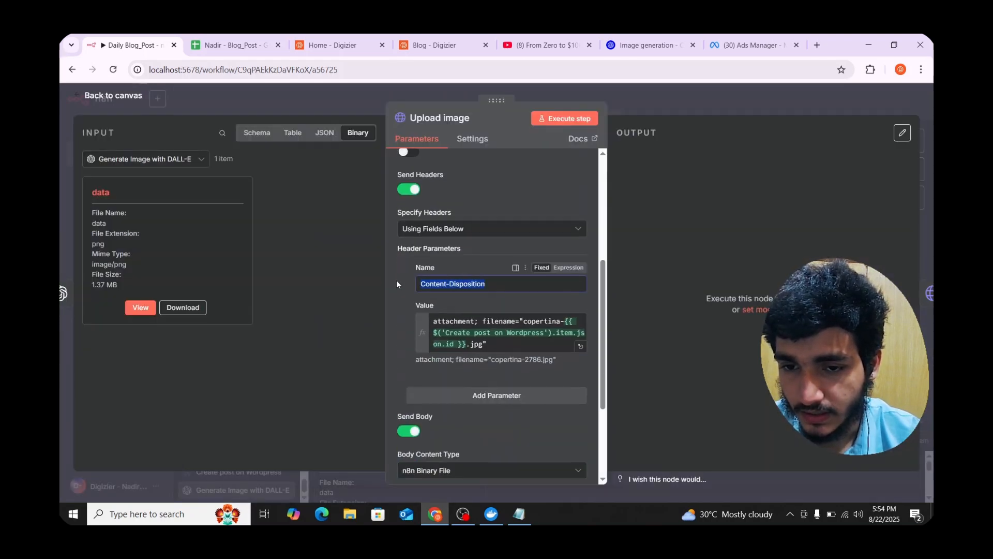
click(405, 271)
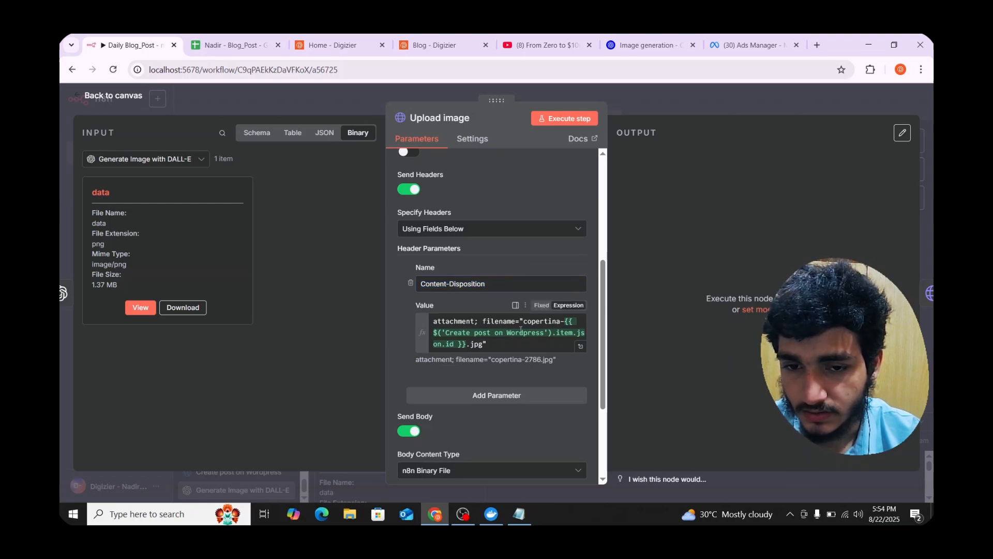
click(496, 345)
click(394, 338)
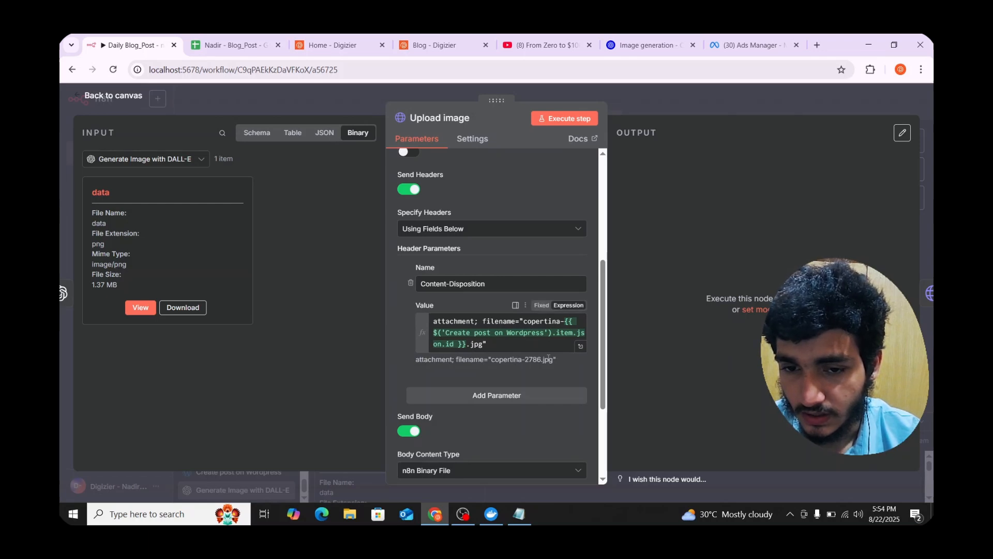
click(140, 307)
click(325, 132)
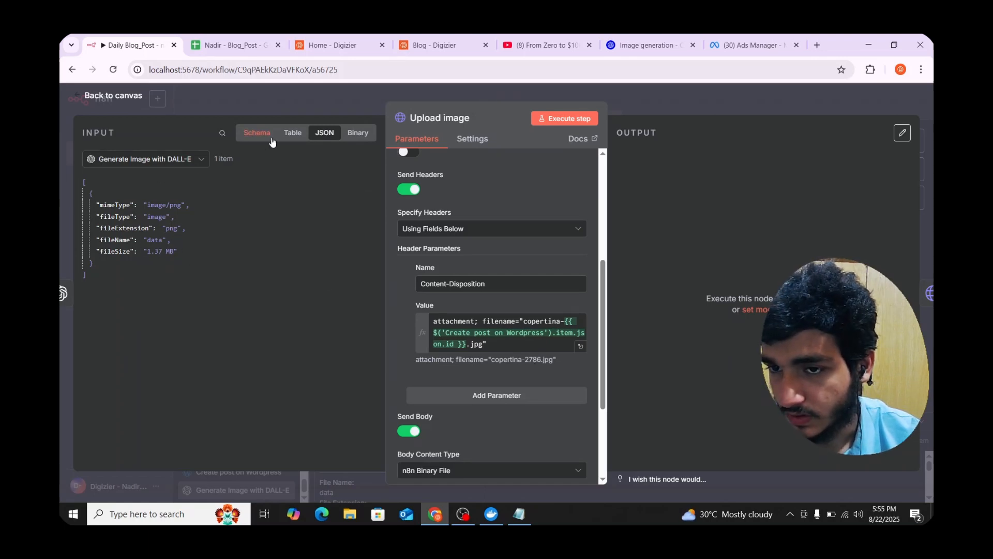
- Expand the Create post on Wordpress schema and run the upload, creating media 2787 named copertina-2786
click(291, 134)
click(258, 137)
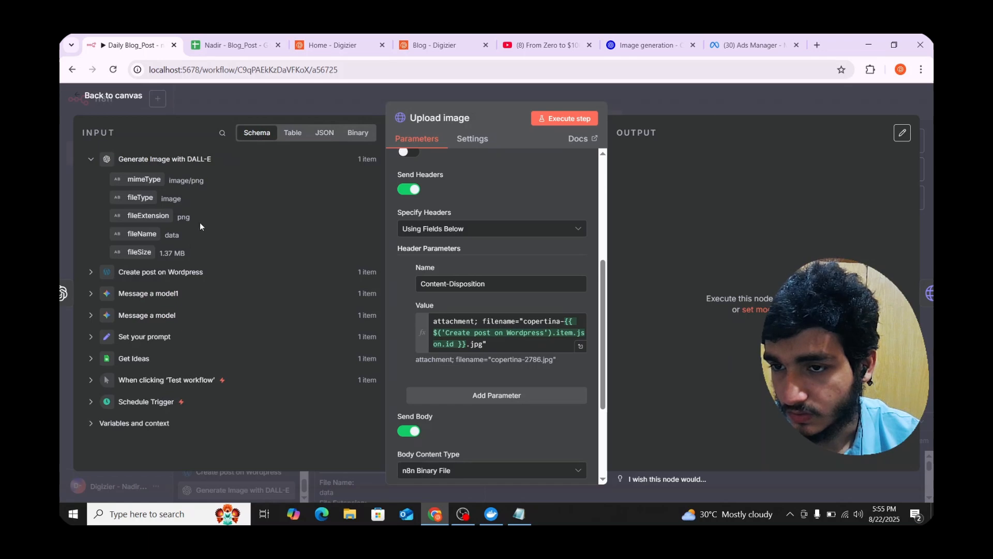
click(153, 273)
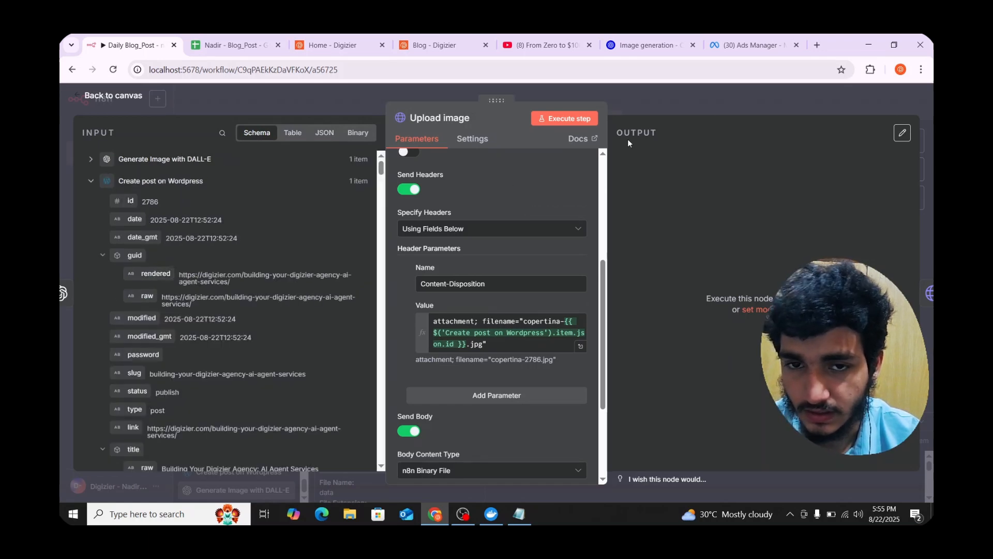
click(575, 120)
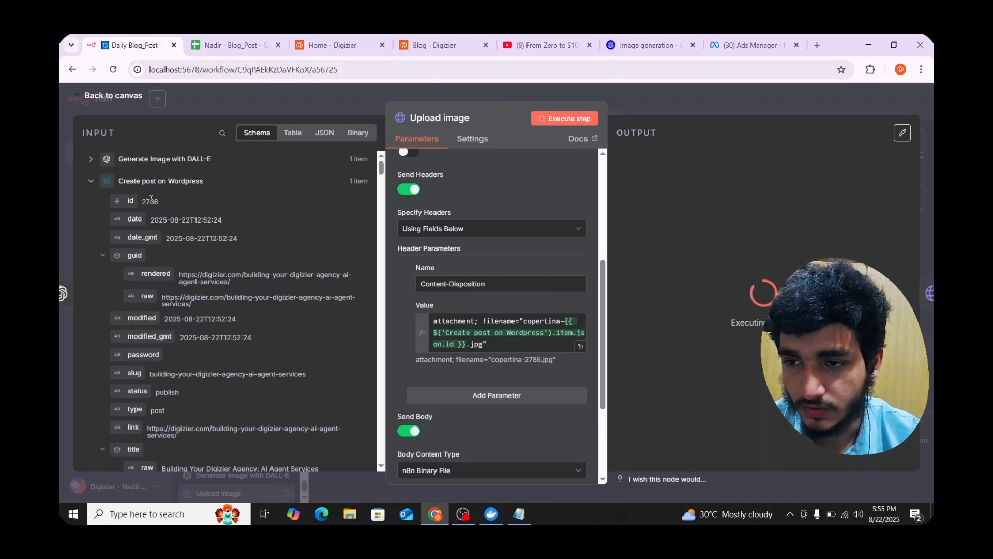
click(709, 95)
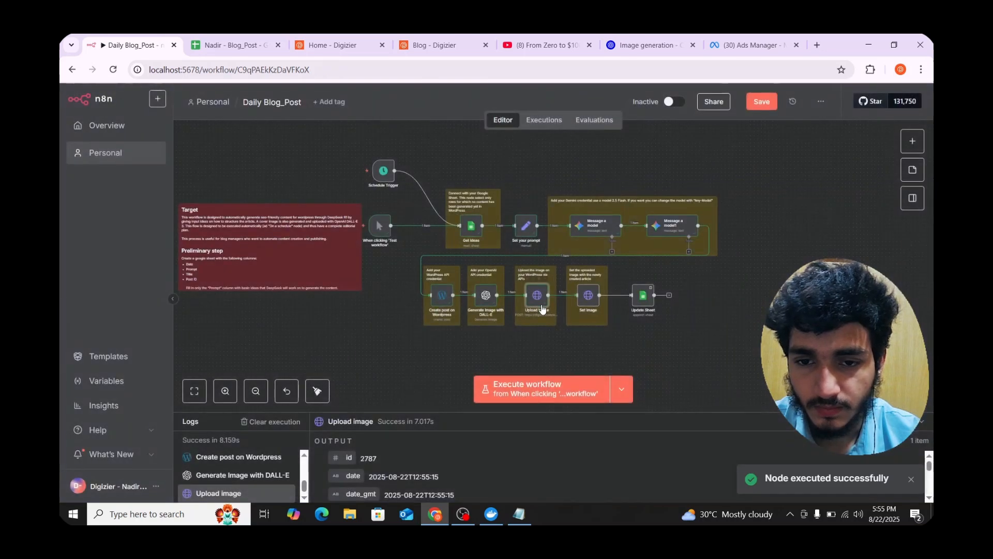
- Check the Set Image request URL for post 2786 and its featured_media value 2787
double_click(588, 295)
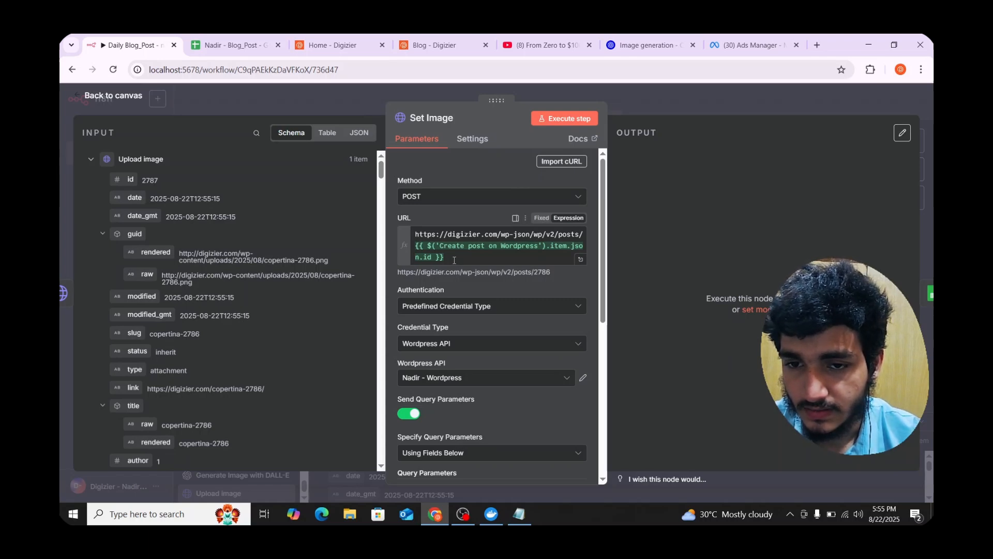
drag(454, 260, 431, 241)
drag(497, 234, 440, 233)
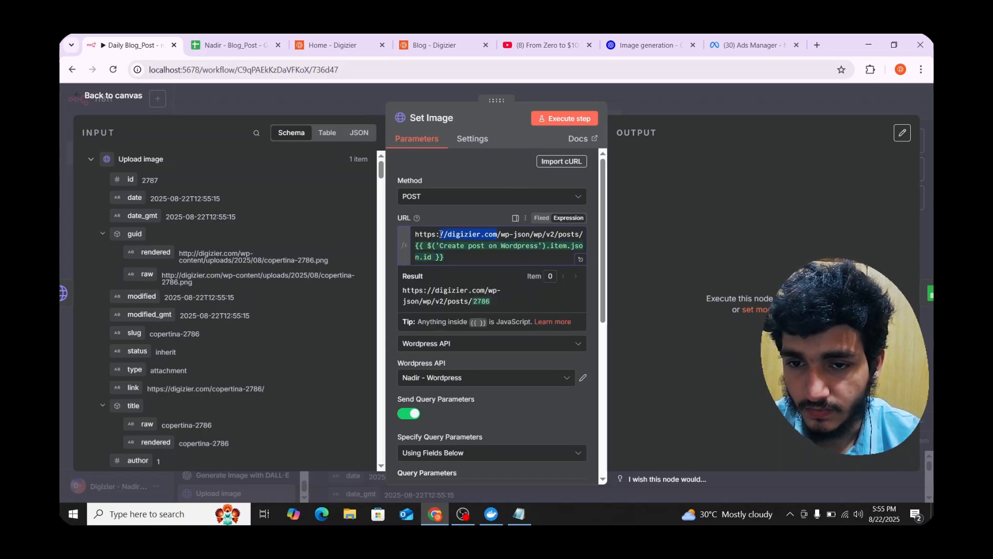
click(389, 257)
scroll(468, 318, down, 3)
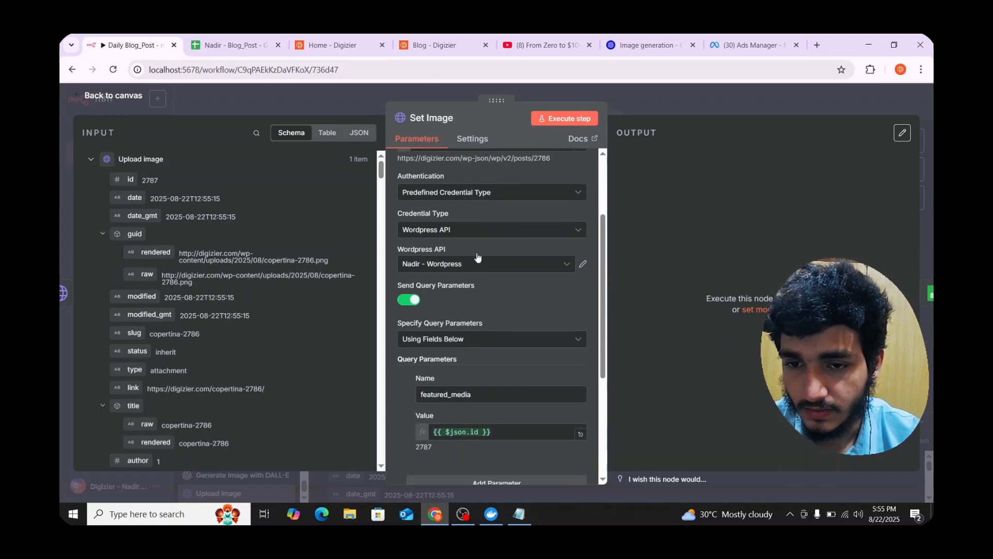
scroll(477, 257, down, 1)
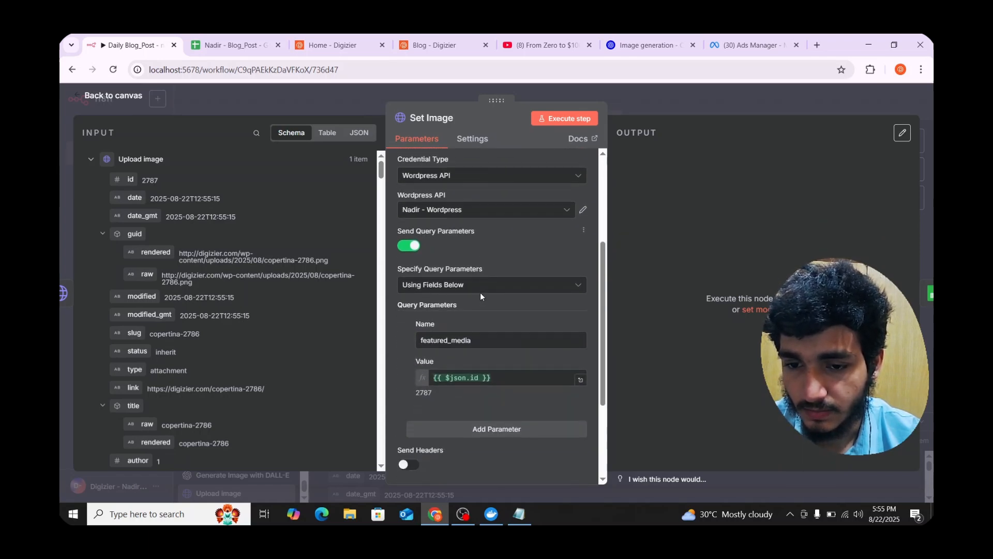
click(490, 376)
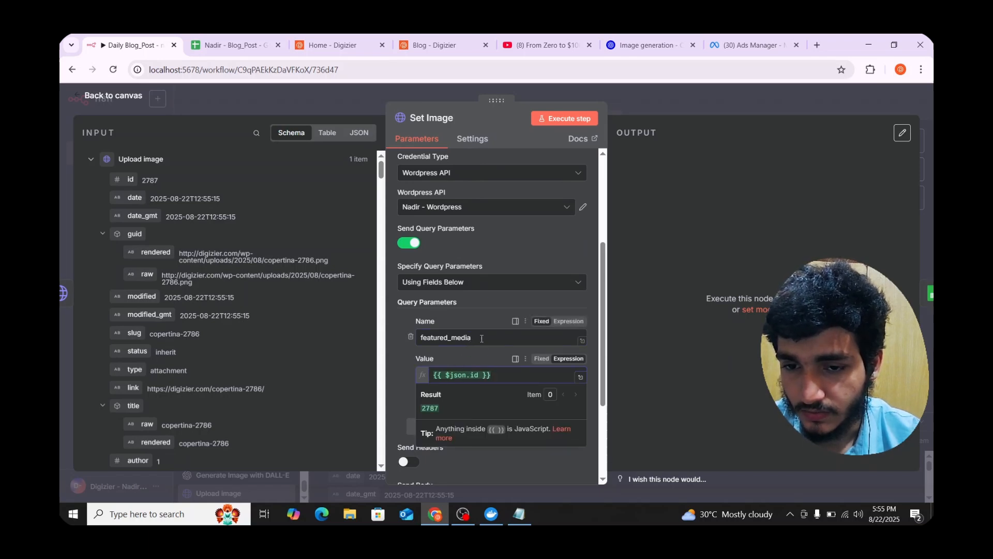
click(402, 382)
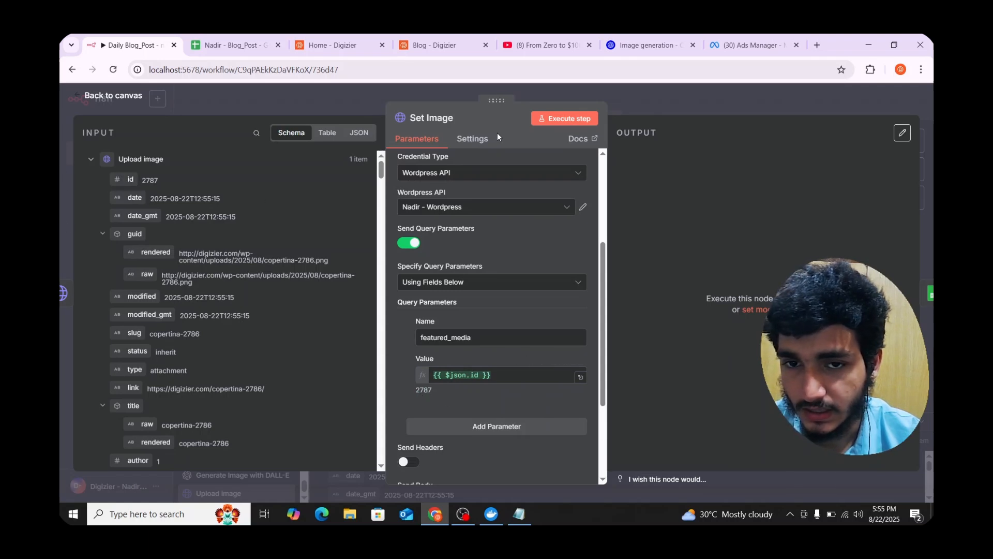
- Run Set Image, then execute the whole workflow from the manual trigger
click(543, 120)
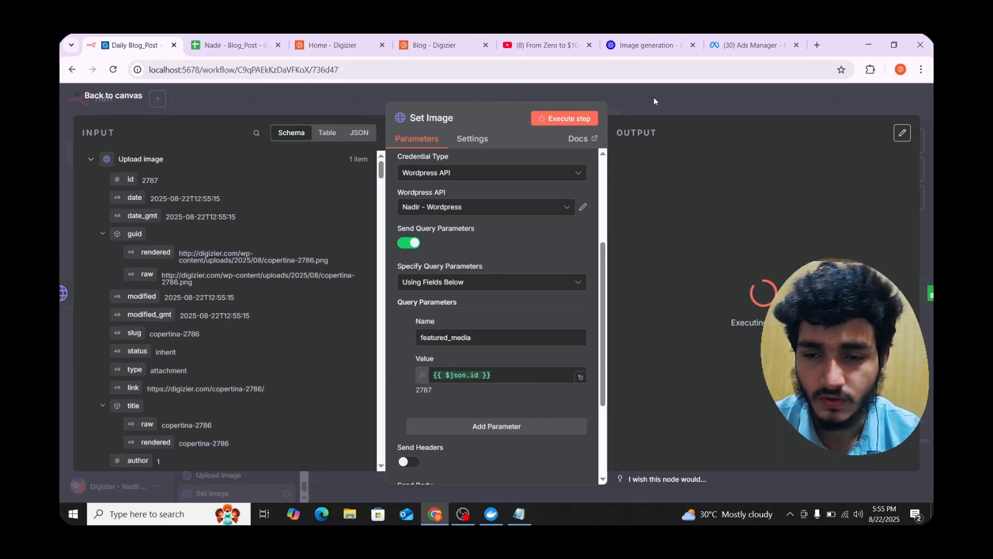
click(652, 105)
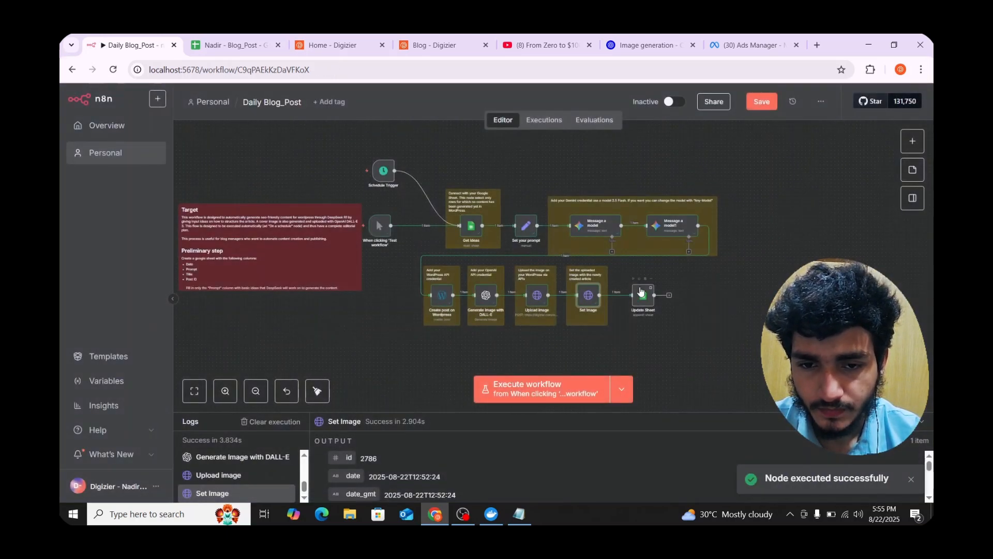
click(376, 220)
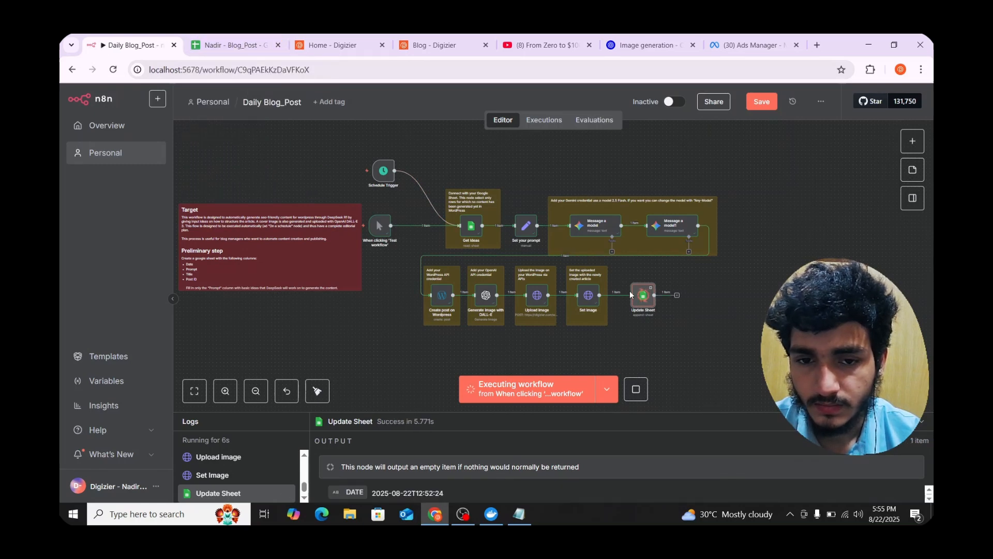
click(230, 45)
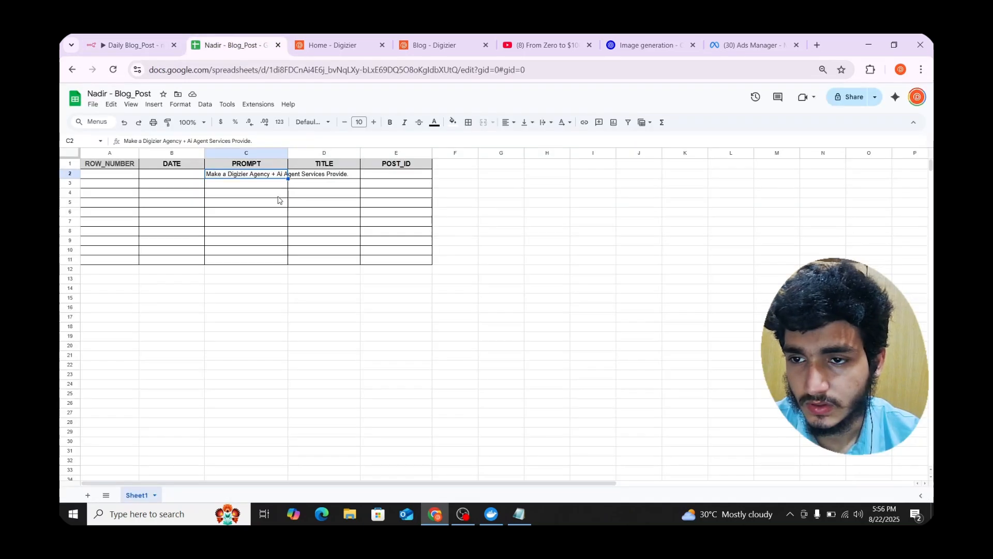
- Check row 3's logged date, full post title and post ID 2786
click(237, 206)
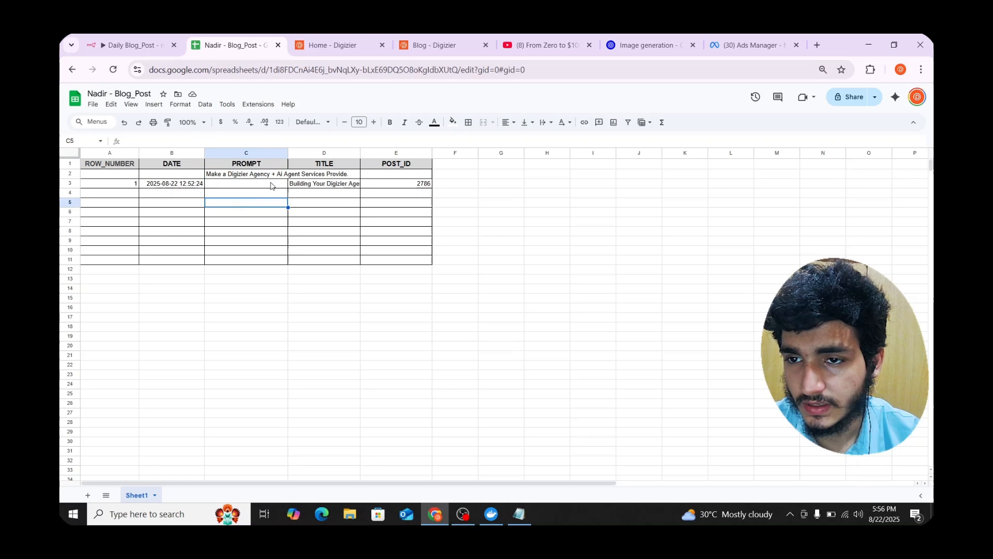
click(328, 186)
triple_click(329, 184)
click(335, 213)
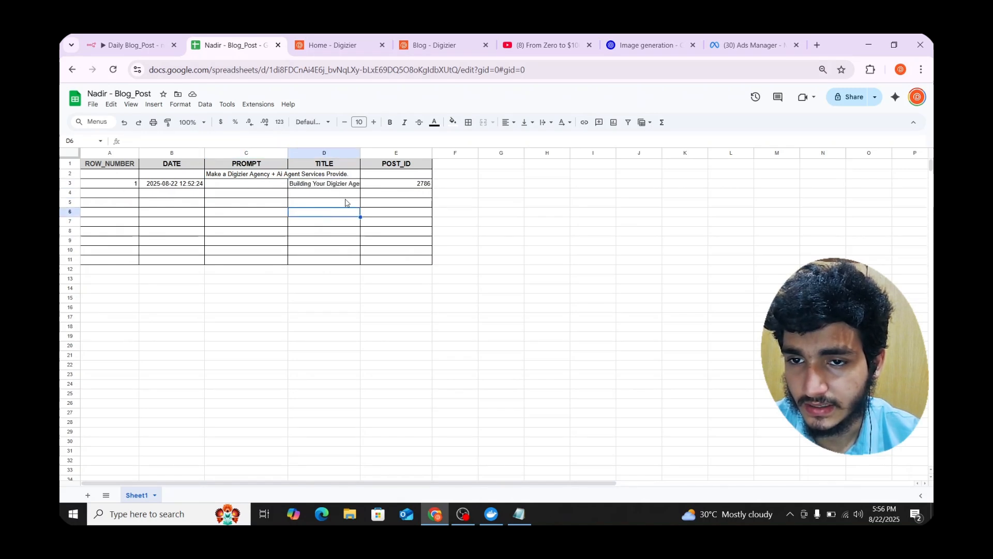
click(412, 187)
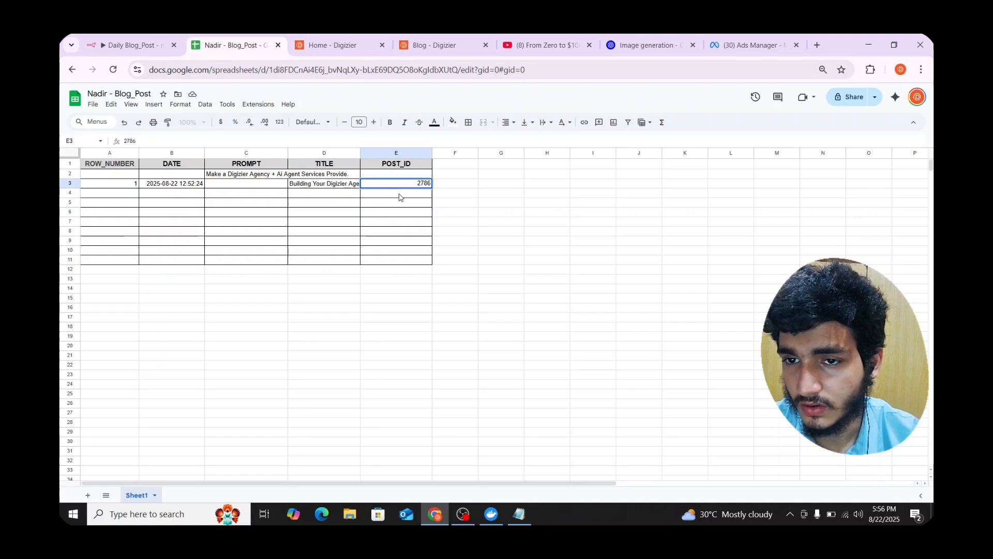
click(169, 187)
click(118, 187)
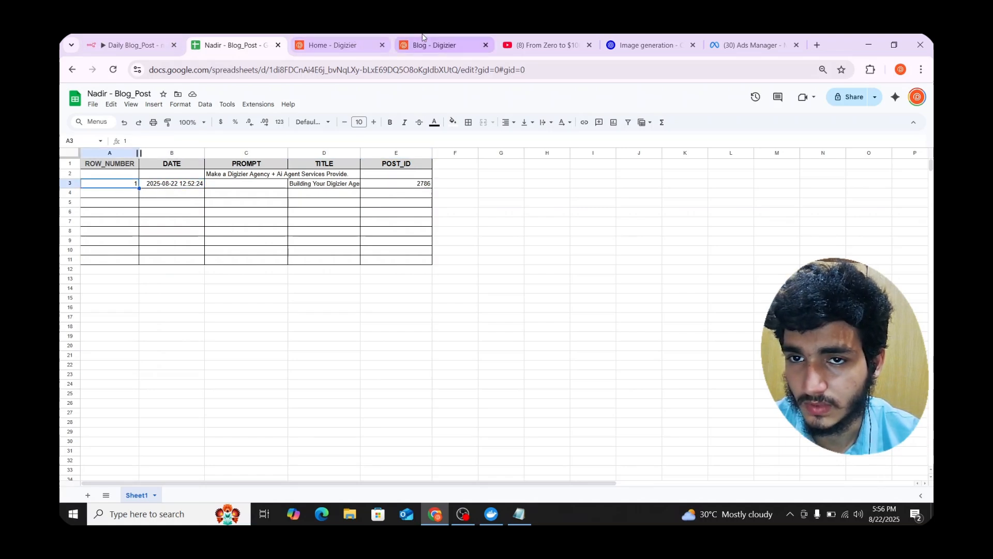
- Reload the Digizier blog to show the new post, recheck the sheet, and return to the blog
click(433, 45)
click(113, 69)
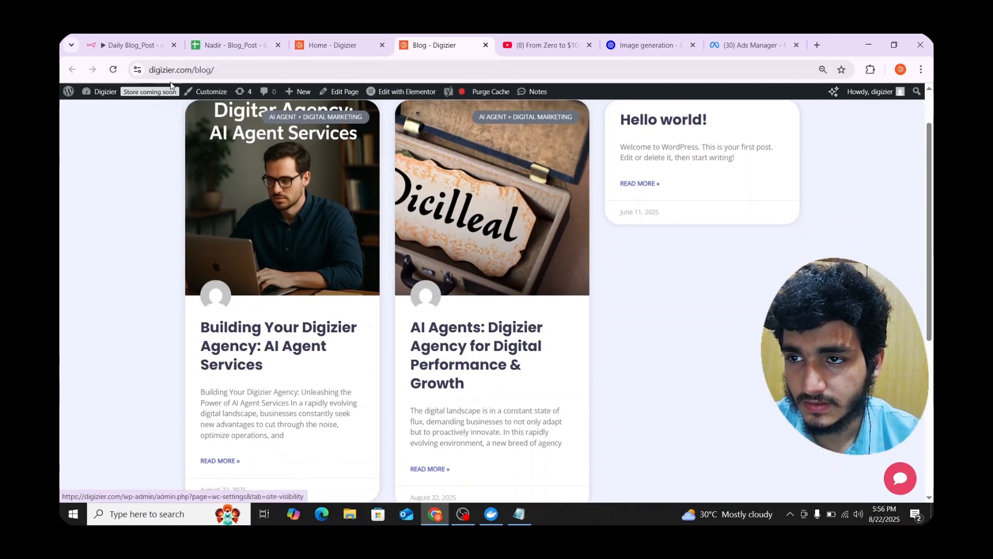
key(ctrl+1)
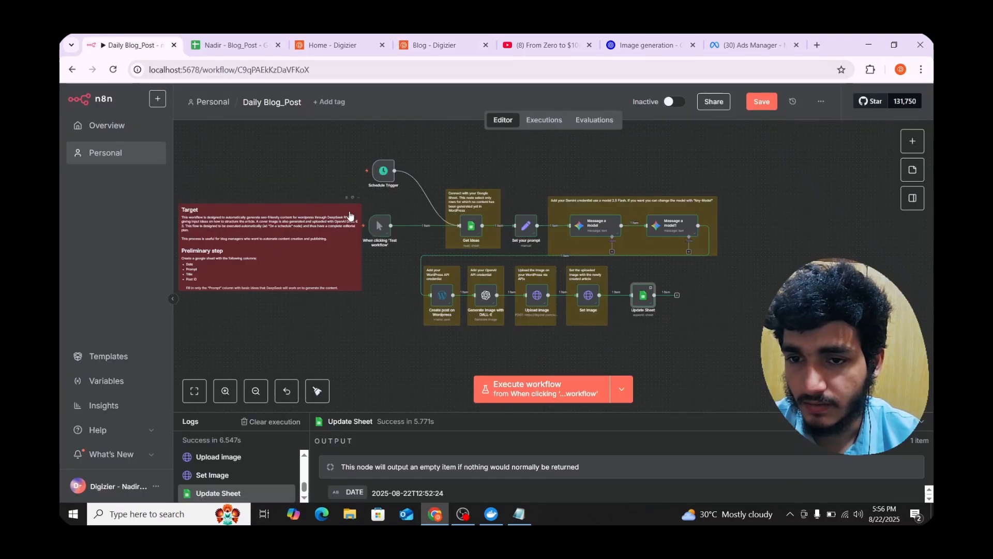
click(239, 45)
click(240, 195)
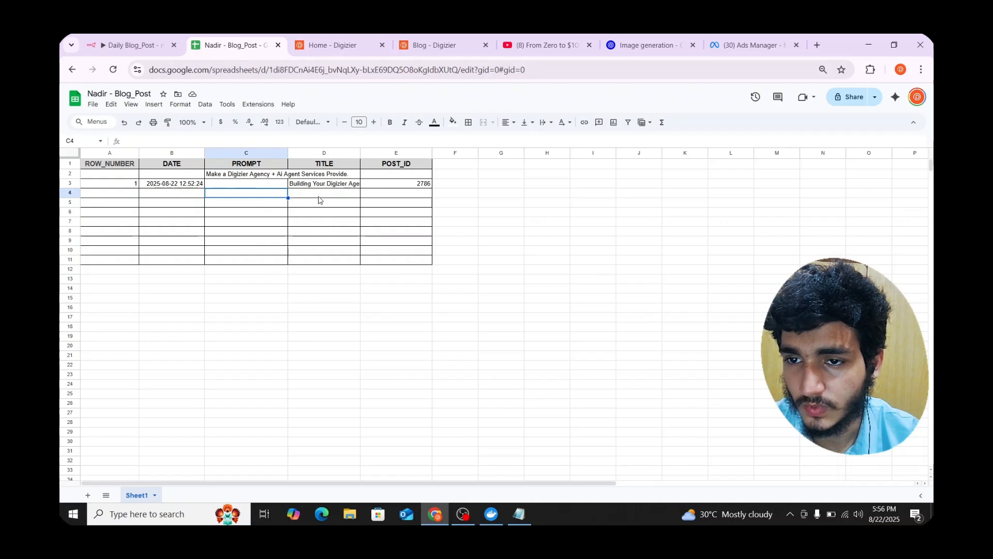
click(302, 203)
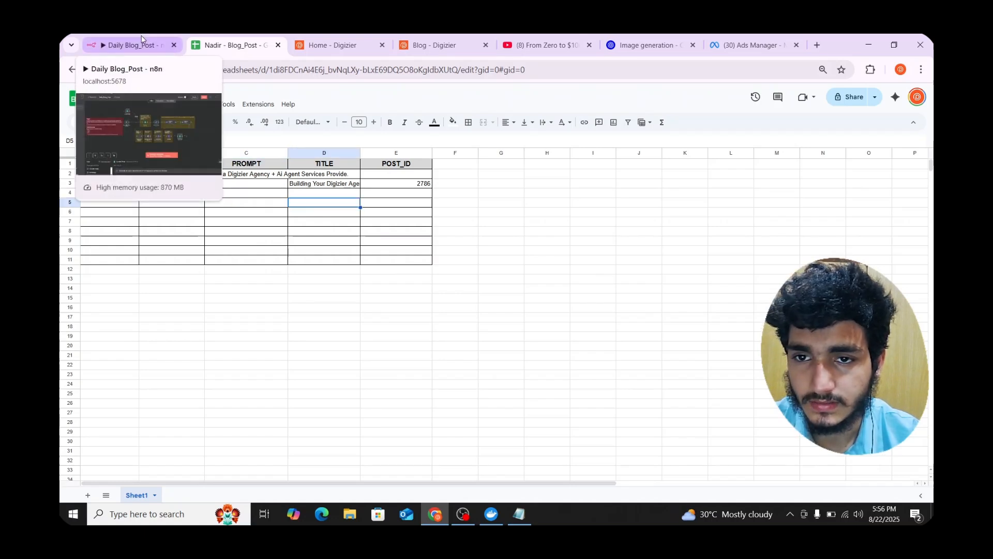
click(434, 45)
- Scroll to the 'Building Your Digizier Agency: AI Agent Services' post card, then return to n8n
scroll(265, 194, up, 1)
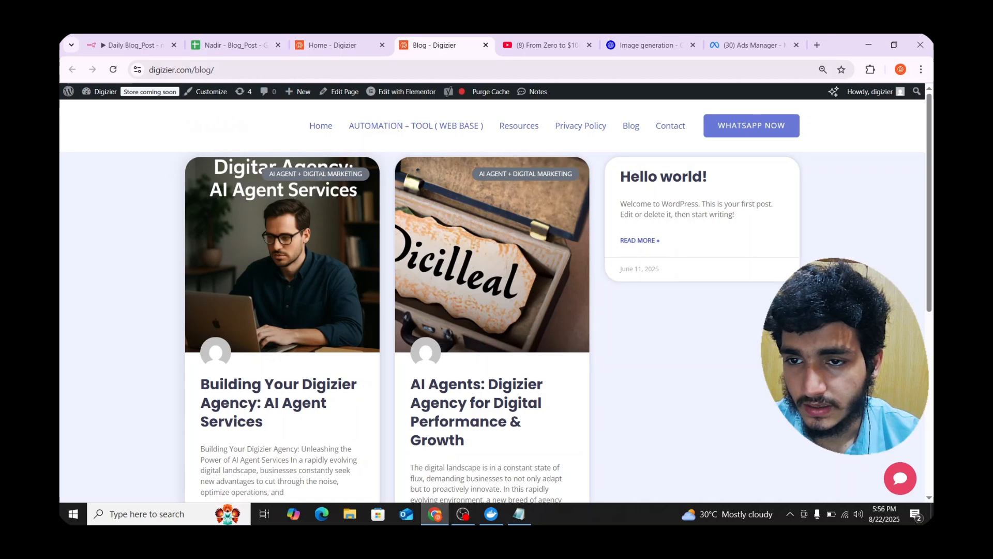
scroll(328, 244, down, 2)
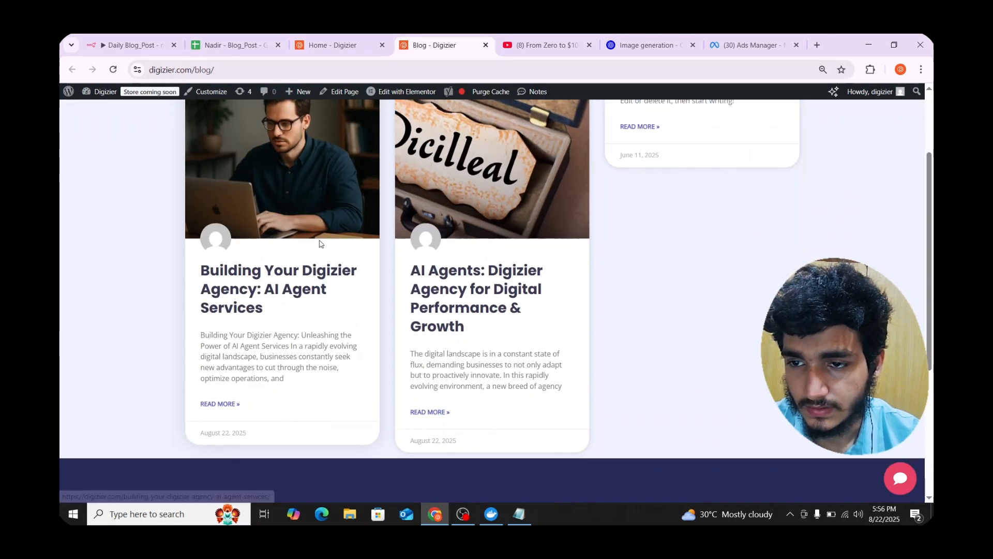
scroll(324, 247, up, 2)
click(132, 45)
scroll(369, 236, up, 3)
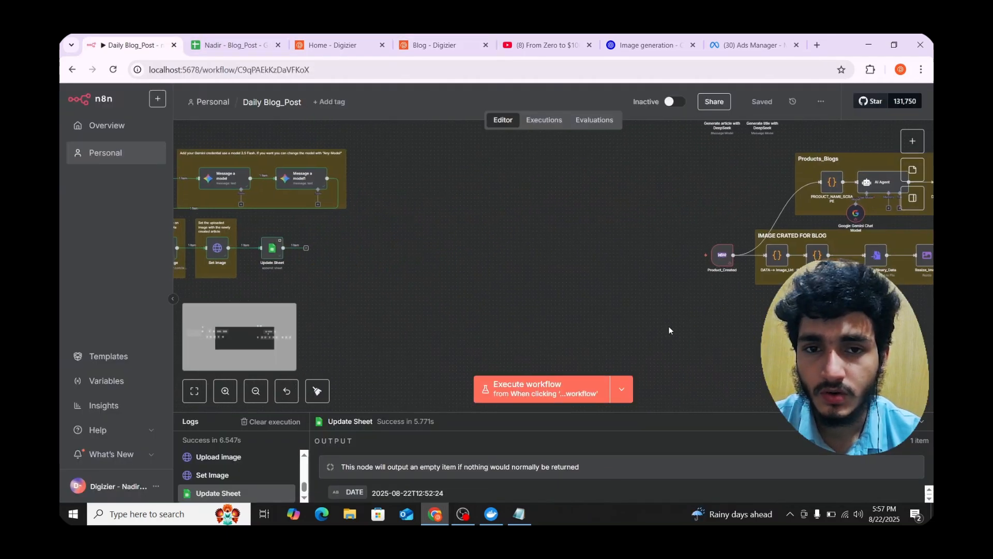
- Pan the canvas to center the Products_Blogs and IMAGE CRATED FOR BLOG section
drag(669, 328, 504, 357)
drag(622, 346, 512, 340)
mouse_move(433, 280)
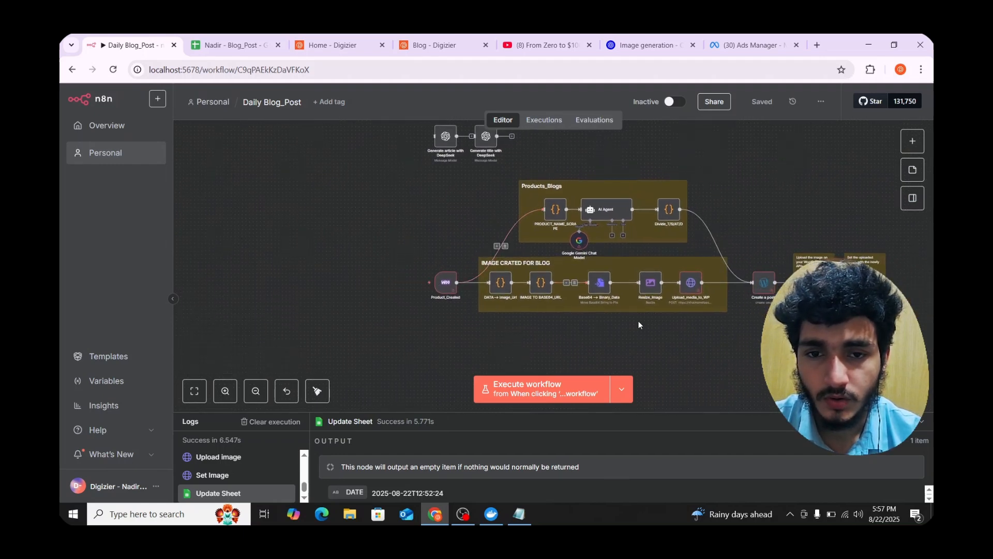
drag(638, 321, 605, 323)
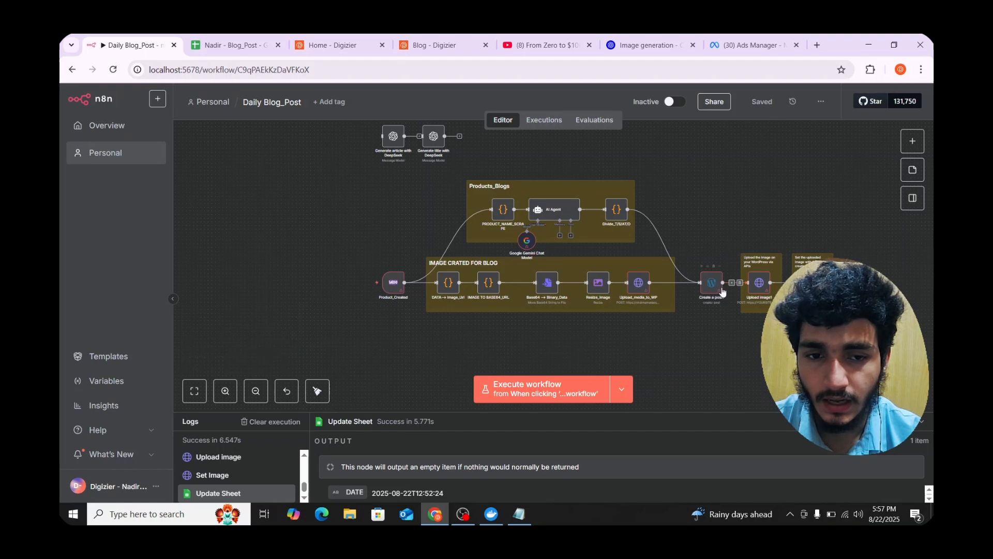